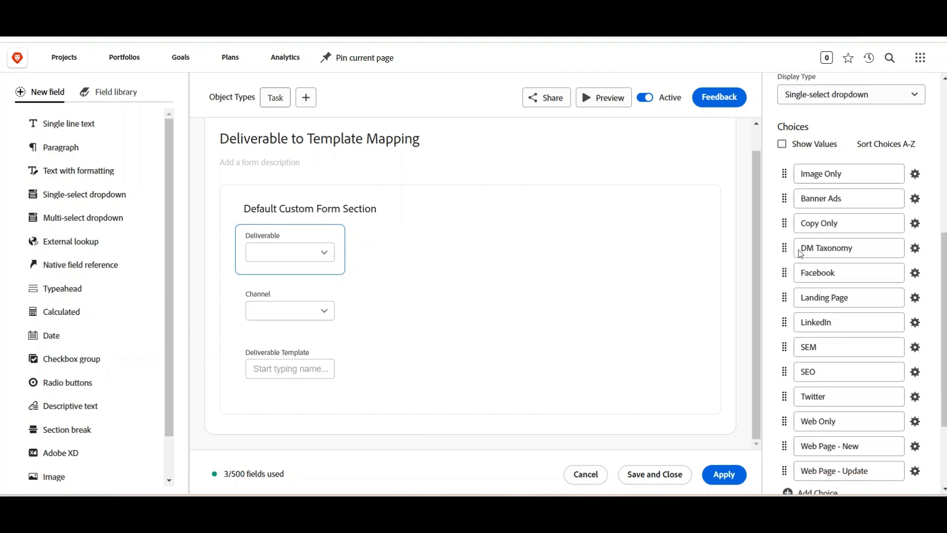
scroll(806, 250, "up", 1)
scroll(805, 255, "up", 1)
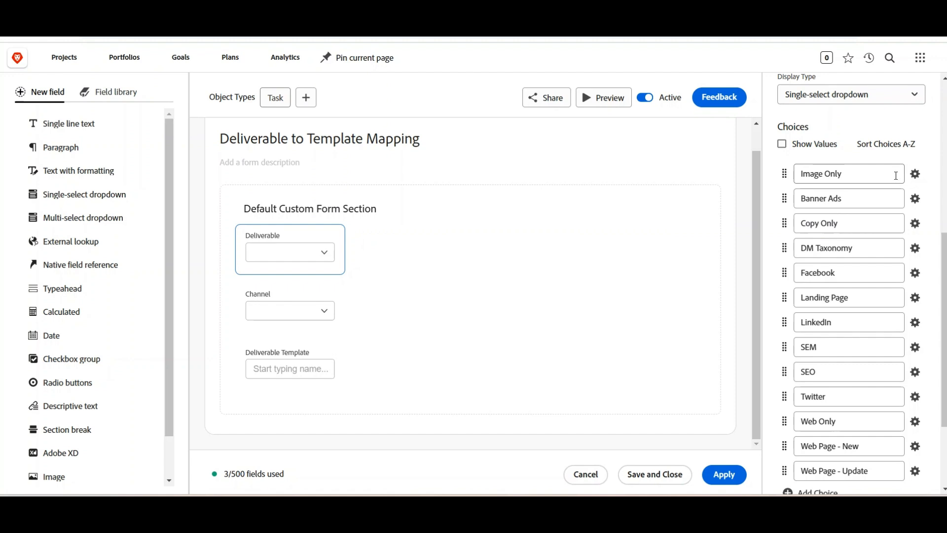
scroll(894, 168, "up", 1)
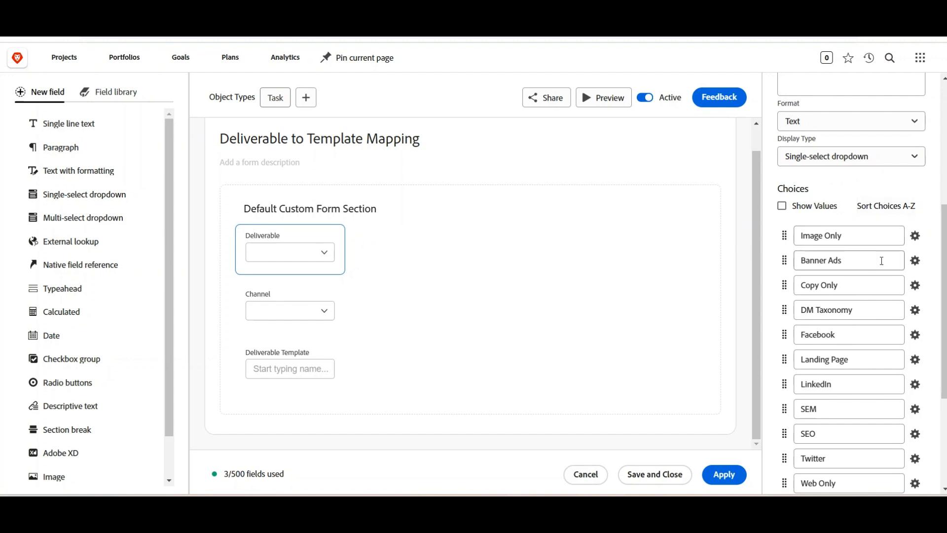
scroll(904, 285, "down", 1)
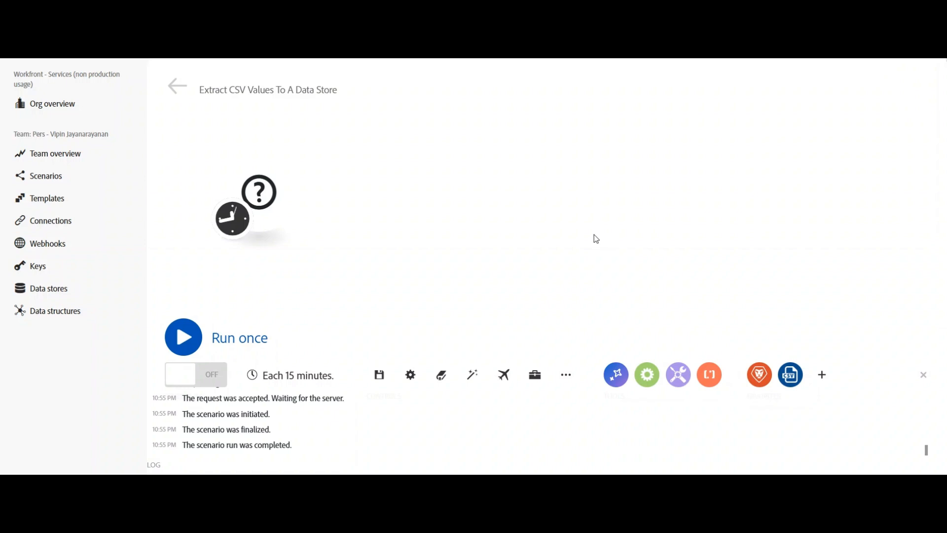
Add an Adobe Workfront Custom API Call module as the scenario's first module.
left_click(265, 207)
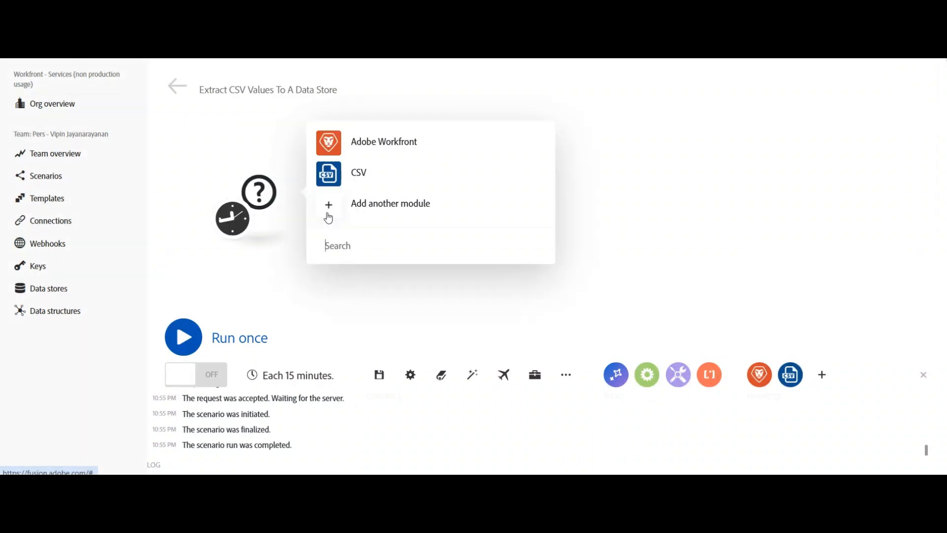
left_click(404, 146)
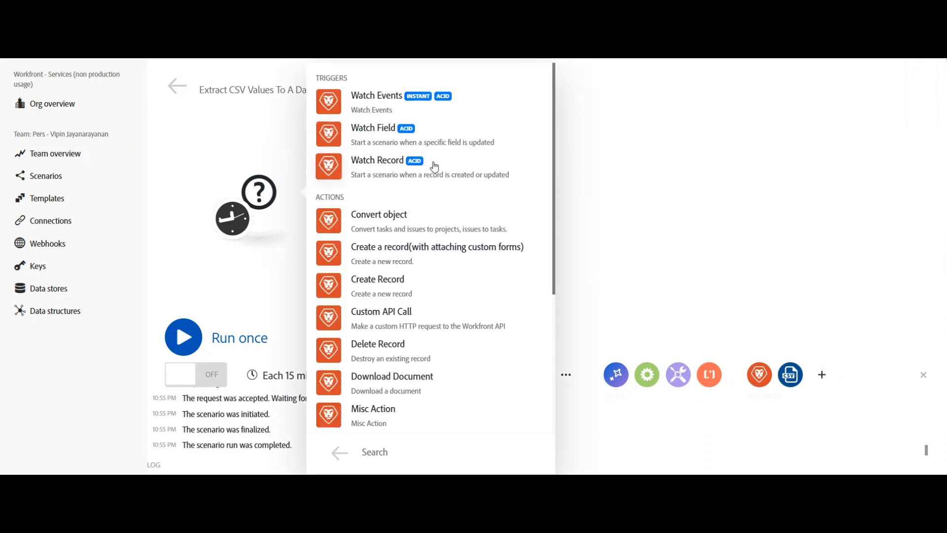
scroll(441, 188, "down", 5)
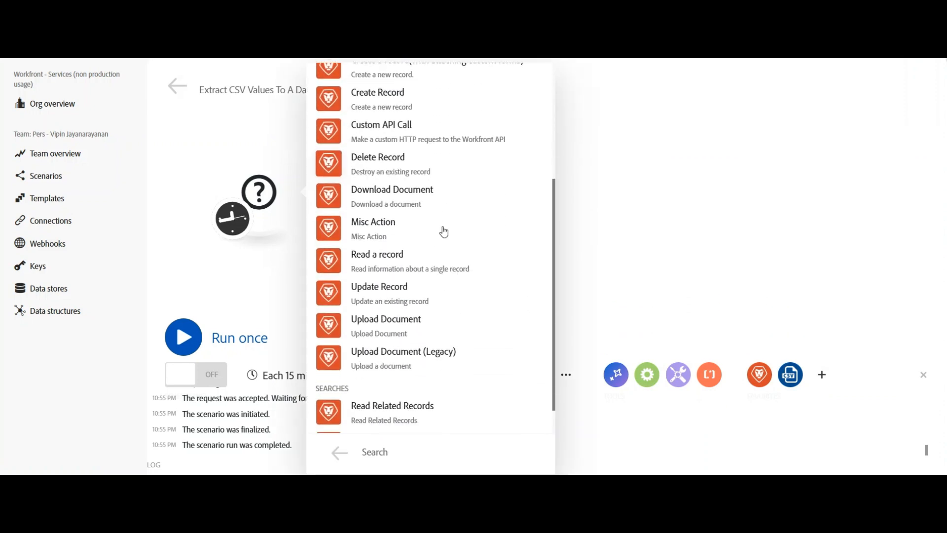
scroll(444, 232, "up", 3)
left_click(346, 218)
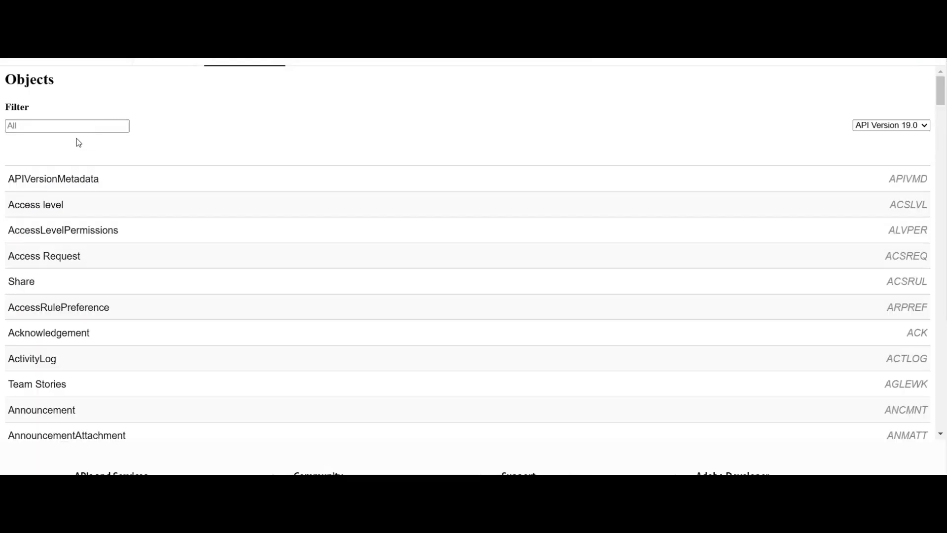
Filter the API explorer's object list for "para" to find the Parameter object.
left_click(46, 125)
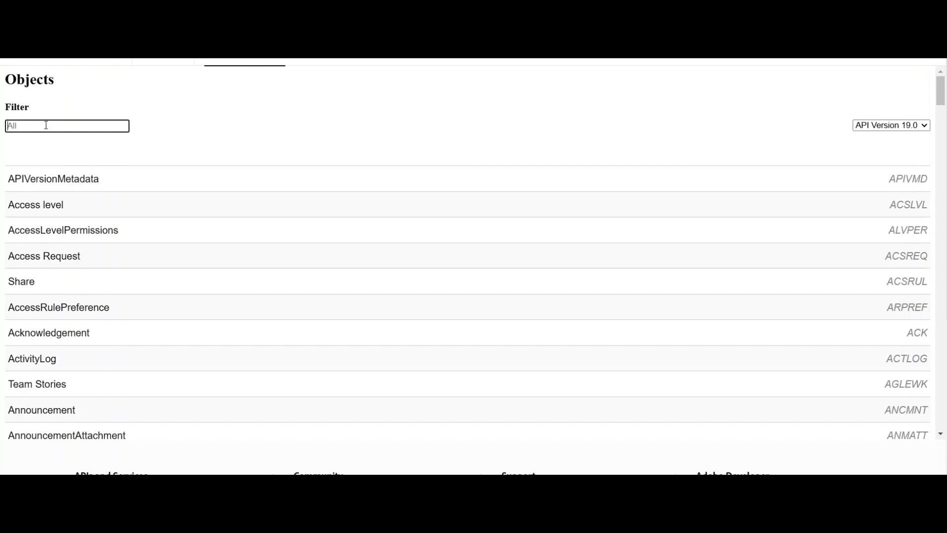
type("para")
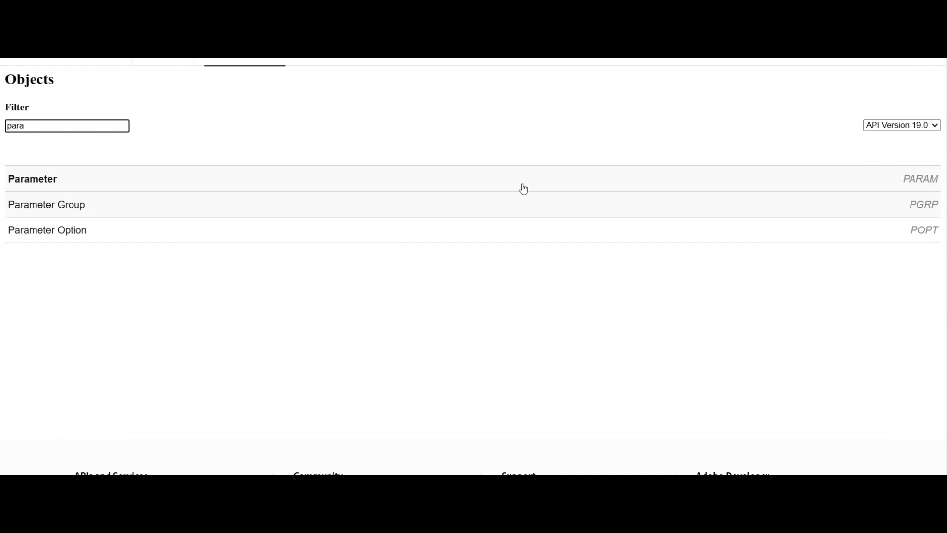
left_click(224, 180)
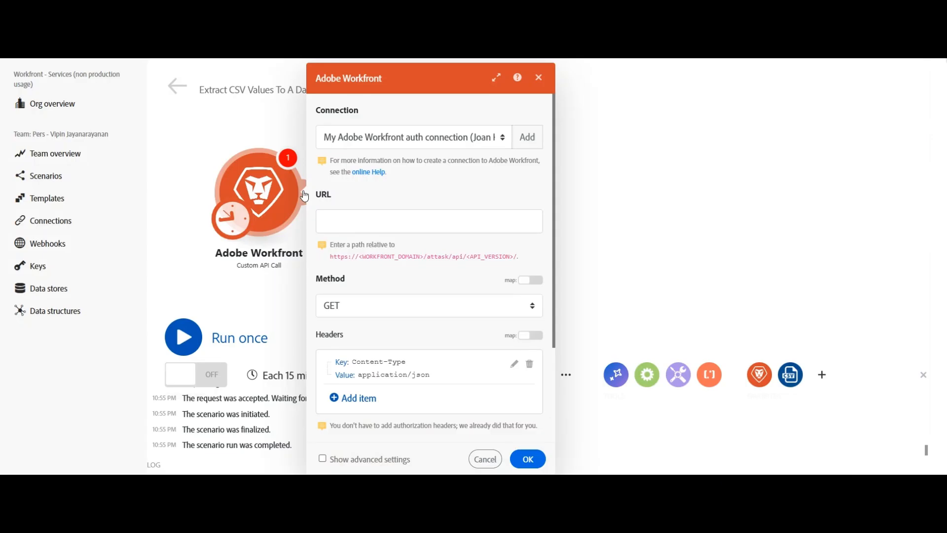
Enter "param/search?" as the Custom API Call module's URL.
left_click(385, 219)
type("Param")
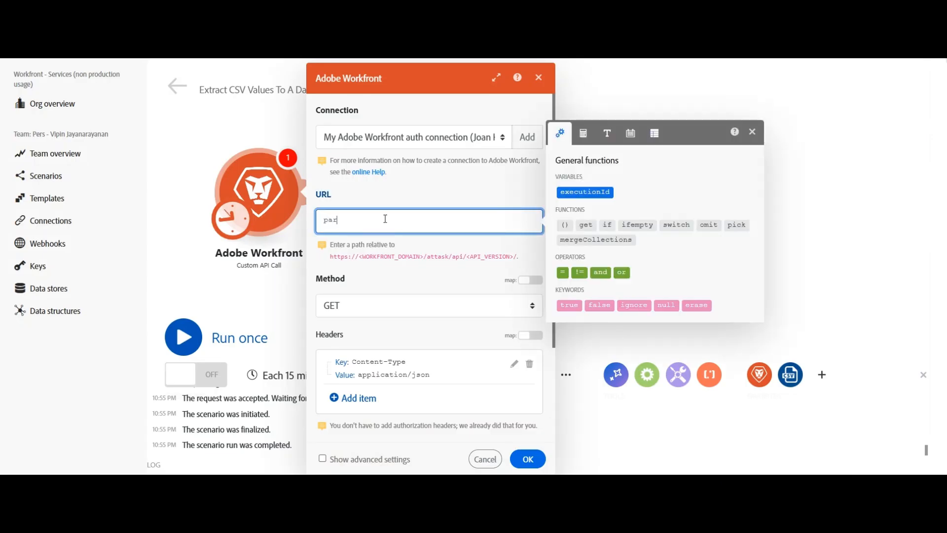
type("/search?")
key("Escape")
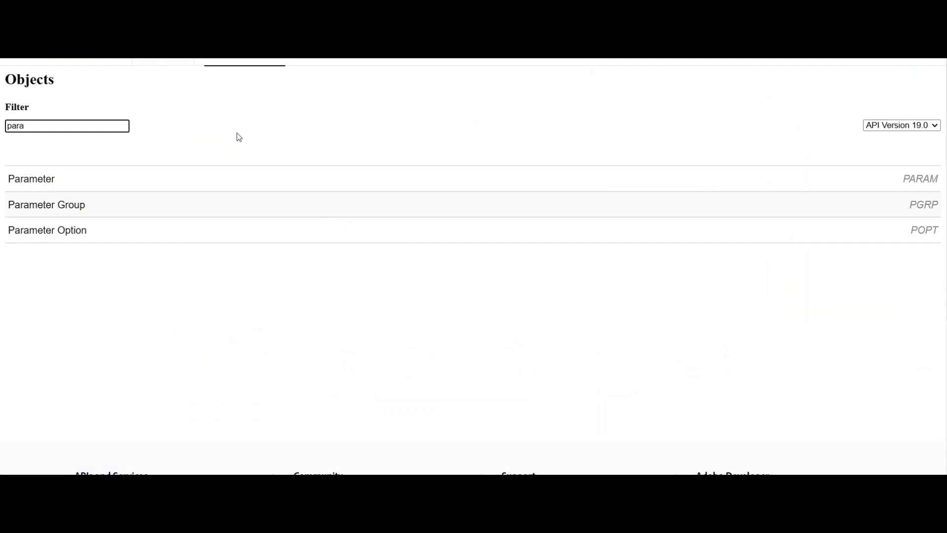
Open the Parameter object's collections in the API explorer.
left_click(49, 186)
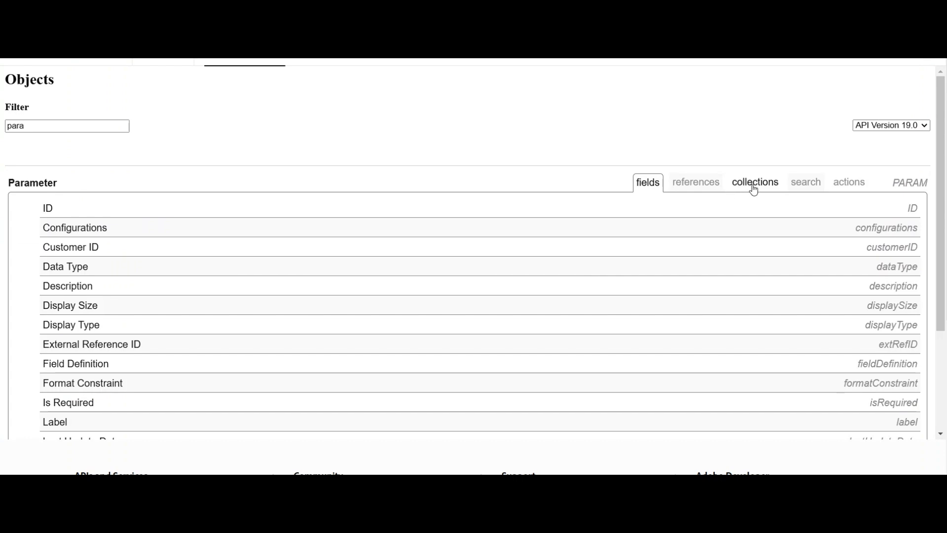
left_click(753, 191)
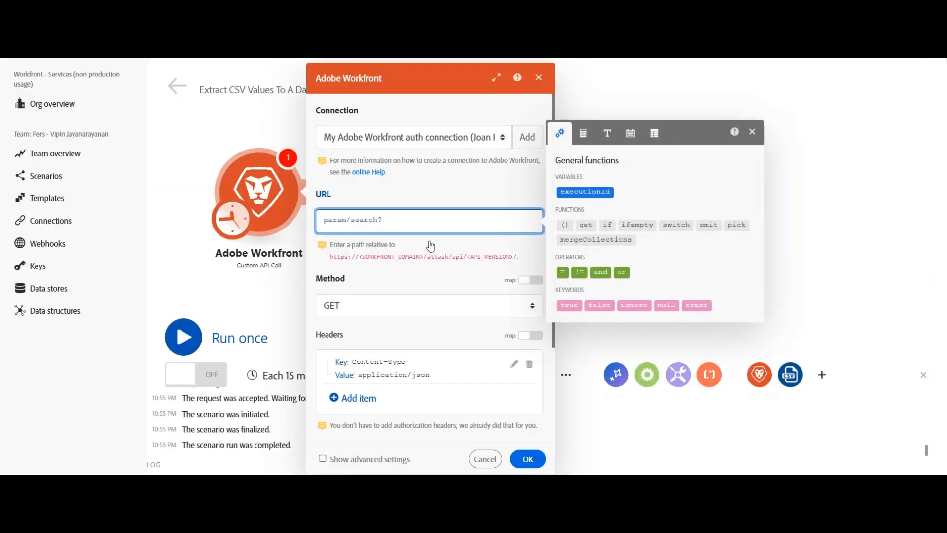
Extend the URL with "fields=parameterOptions:*?ID=" to request all parameter options.
type("fields=paramte")
key("BackSpace")
key("BackSpace")
type("eterOptions?")
left_click(487, 221)
key("BackSpace")
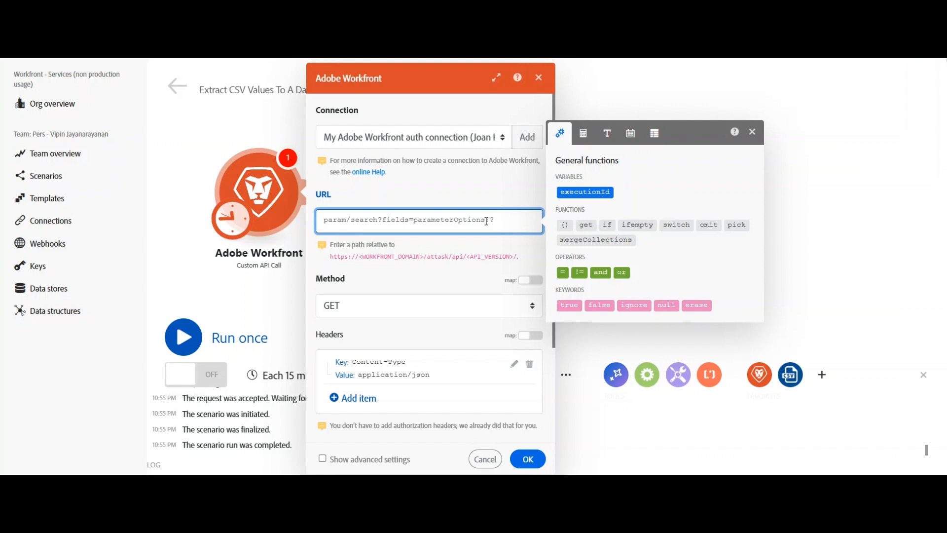
type("*")
type("*")
Paste the Deliverable custom field's ID after "ID=" in the URL and save the module.
mouse_move(521, 483)
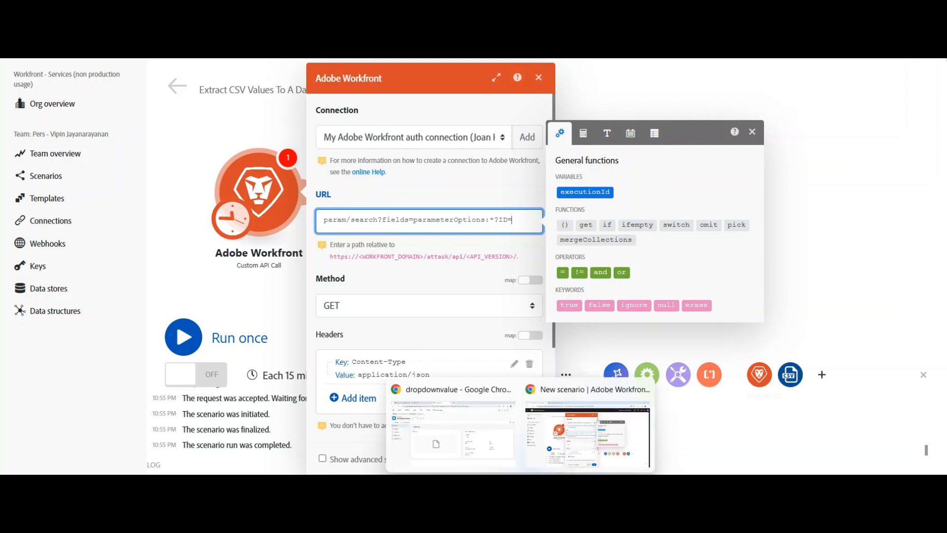
left_click(484, 447)
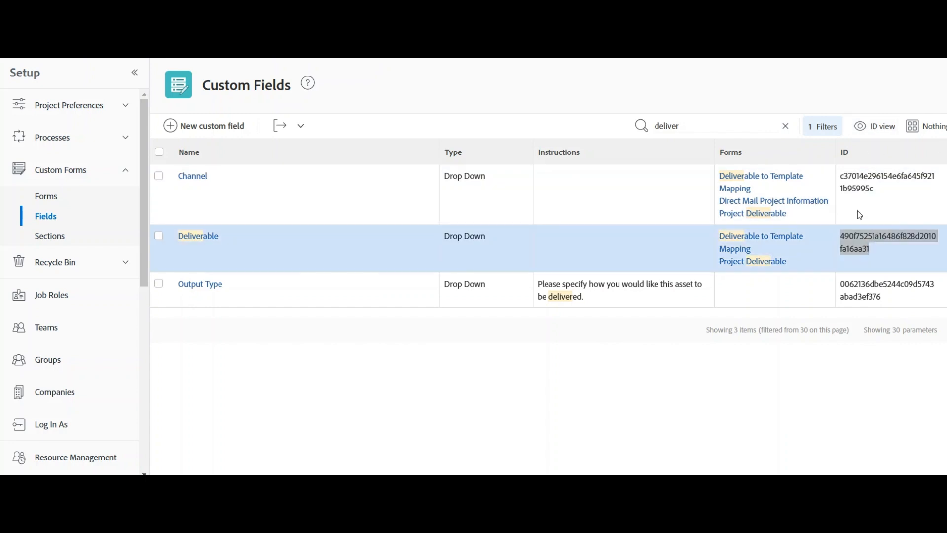
key("alt+Tab")
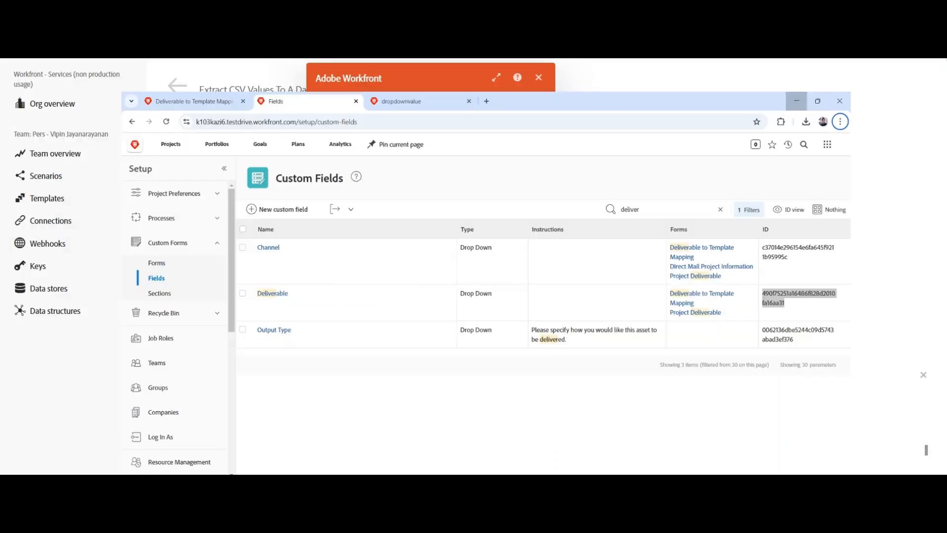
type("490f75251a16486f828d2010fa16aa31")
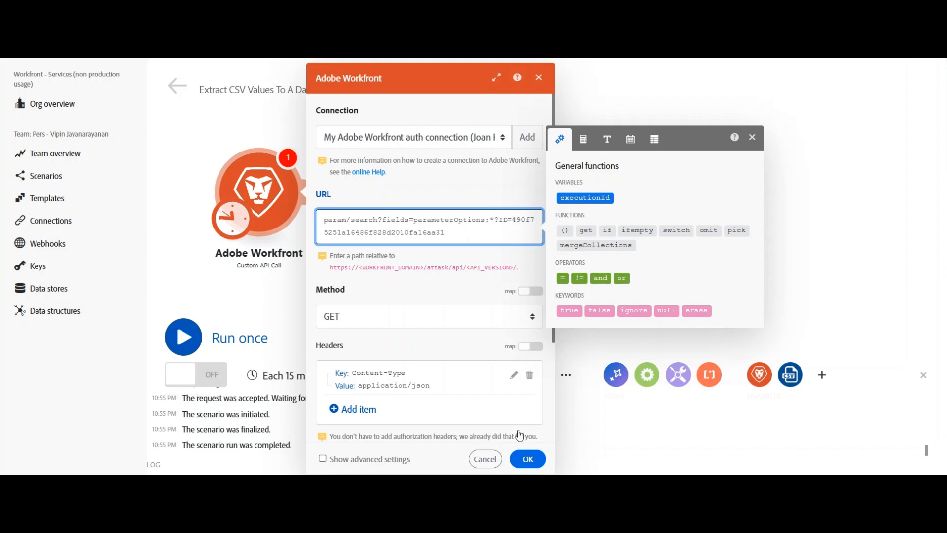
left_click(528, 459)
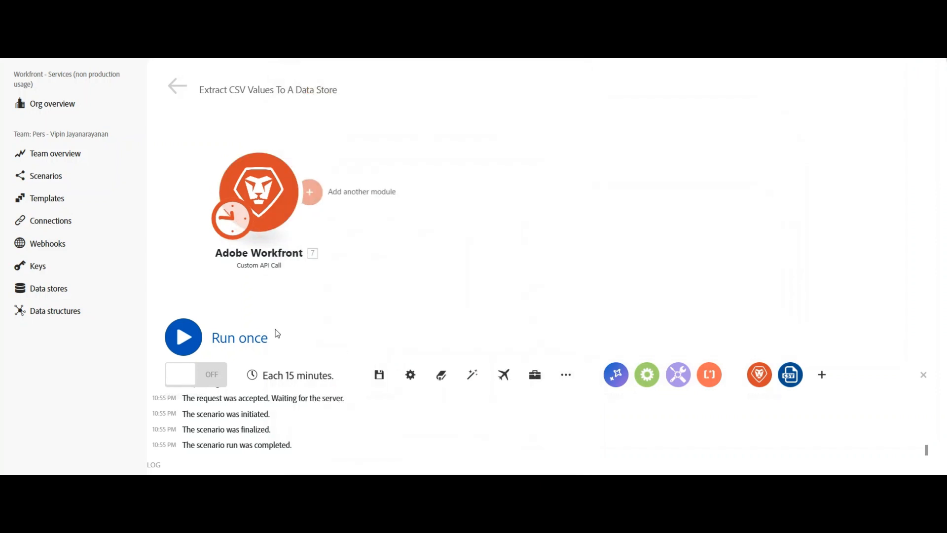
Run only the Custom API Call module and open its execution output.
right_click(275, 196)
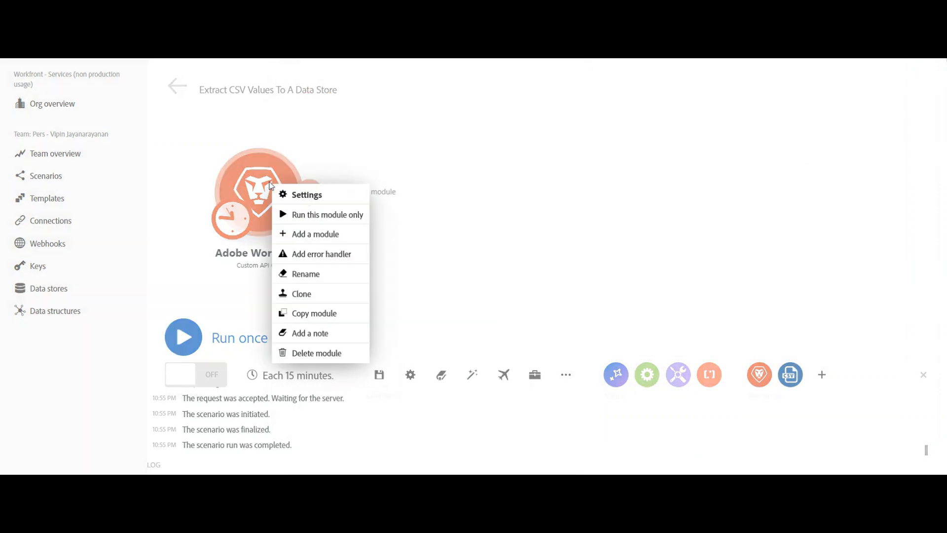
left_click(318, 214)
left_click_drag(641, 208, 481, 193)
left_click(466, 143)
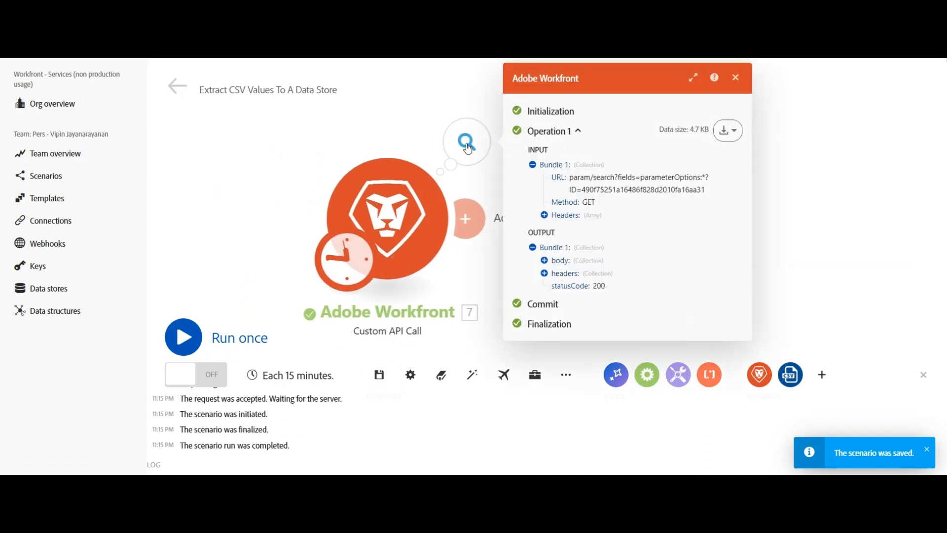
Expand the output body, data item and parameterOptions to inspect the returned options.
left_click(545, 261)
left_click(557, 275)
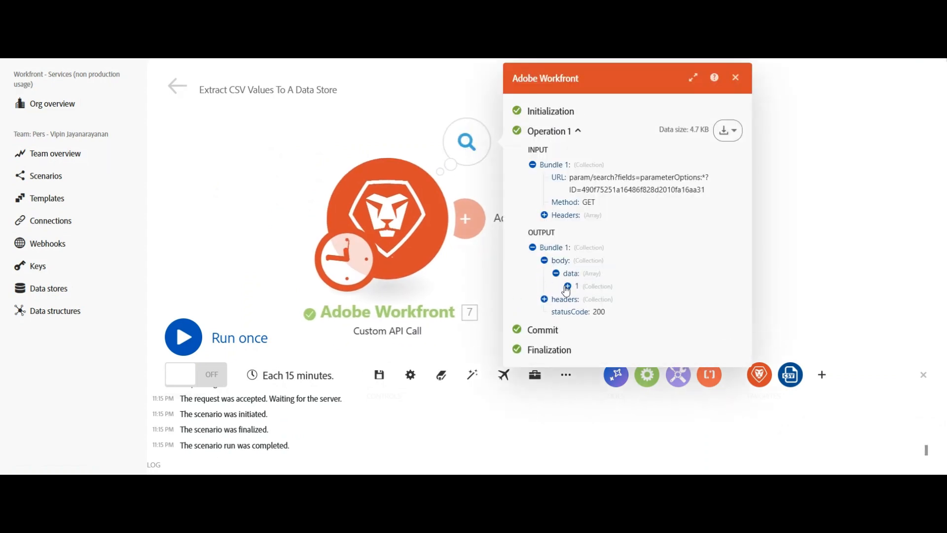
left_click(568, 287)
left_click(585, 337)
scroll(607, 356, "down", 3)
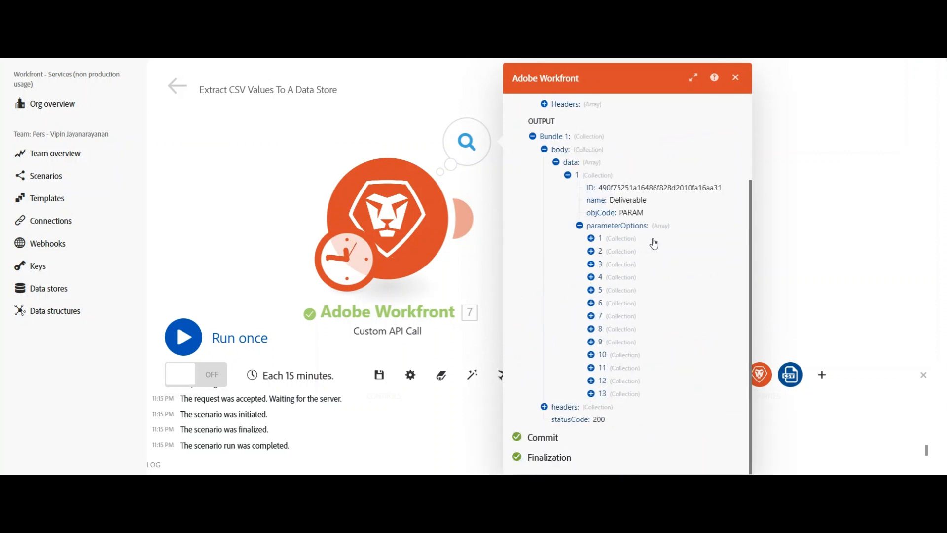
scroll(715, 117, "up", 3)
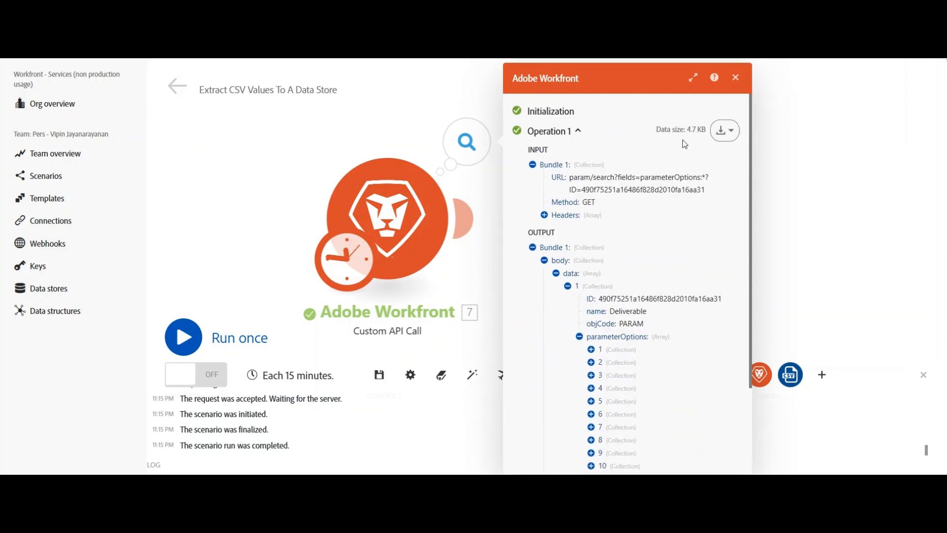
Open the output bundle content as JSON, review the option labels and values, and close it.
left_click(725, 130)
left_click(715, 182)
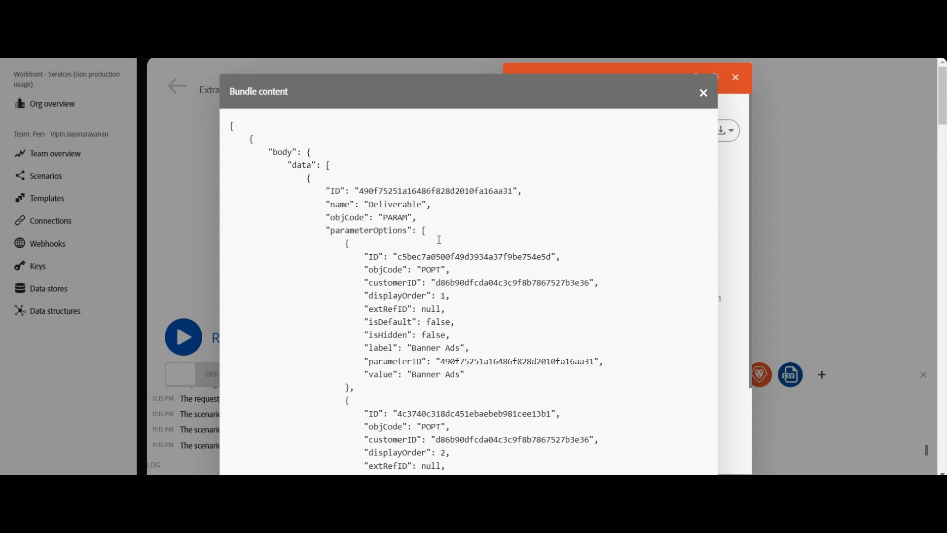
scroll(368, 282, "down", 10)
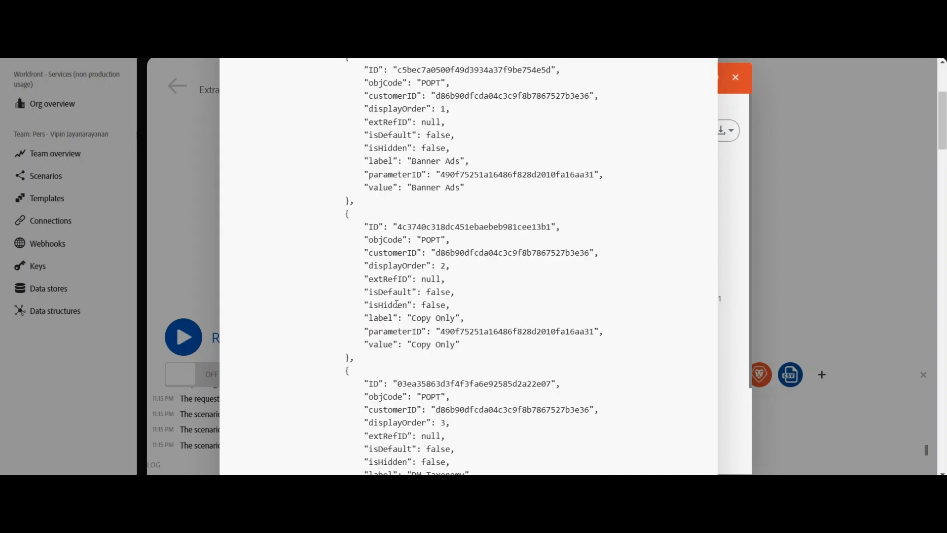
scroll(574, 279, "up", 7)
scroll(674, 245, "up", 4)
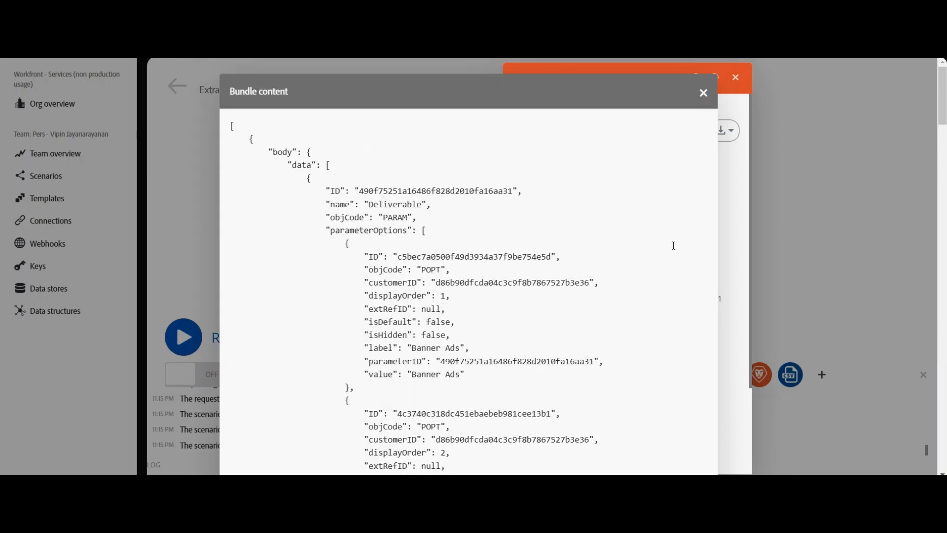
left_click(720, 110)
left_click(736, 77)
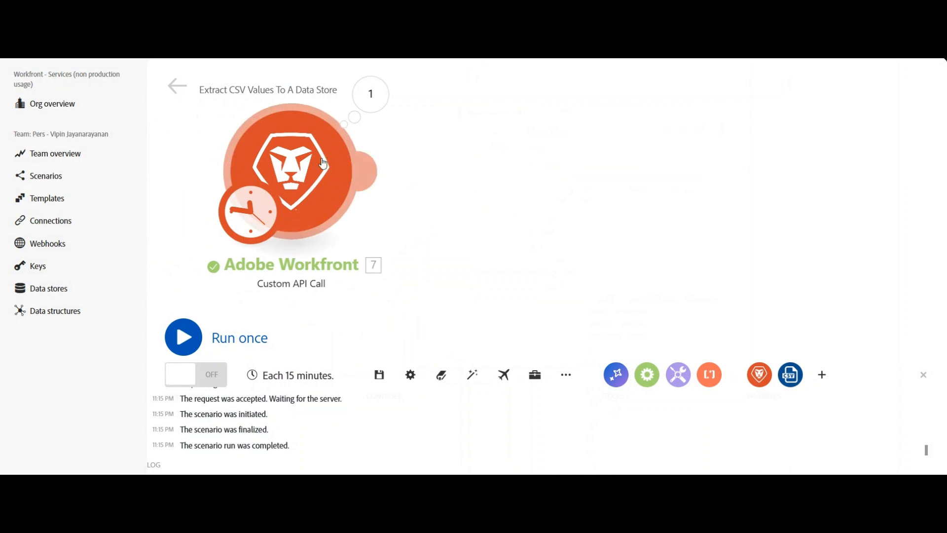
Reopen the Custom API Call module's settings to review the URL, then close them.
left_click(308, 178)
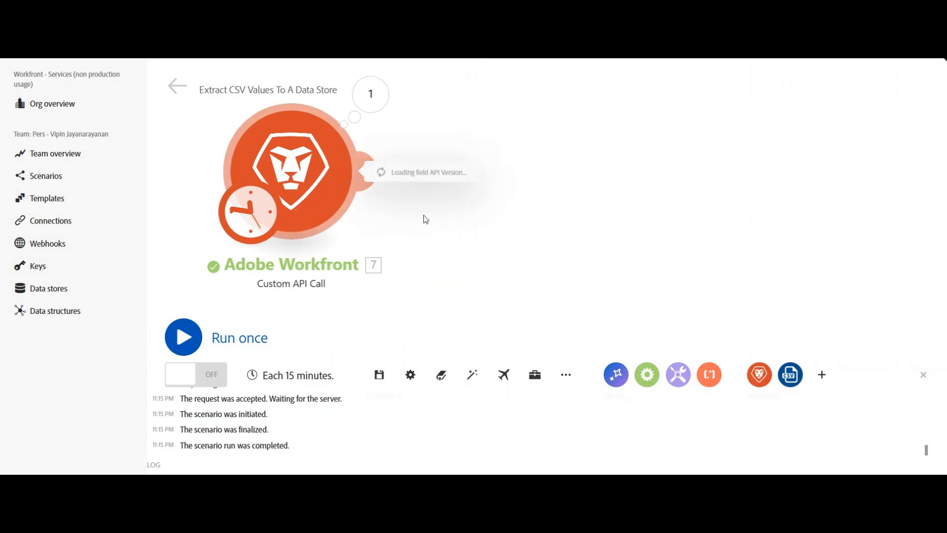
left_click(514, 241)
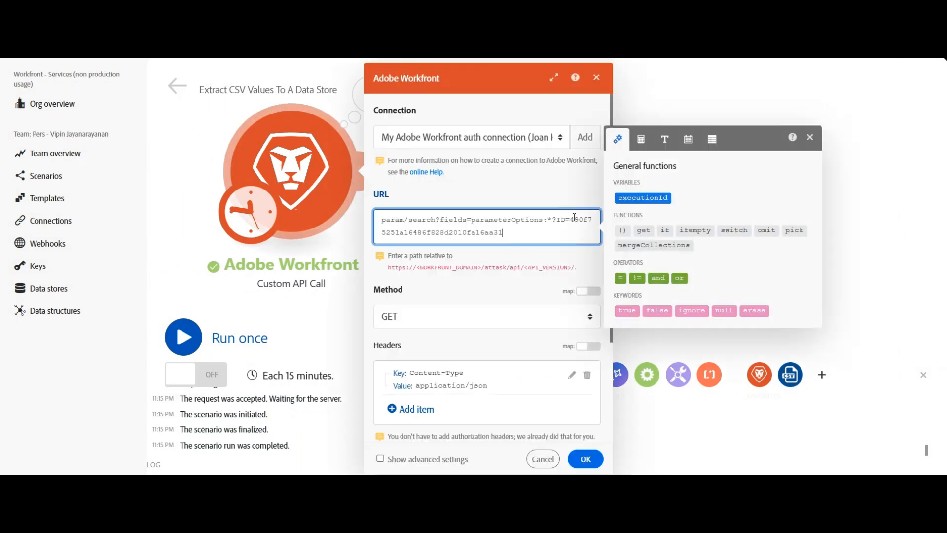
left_click(598, 81)
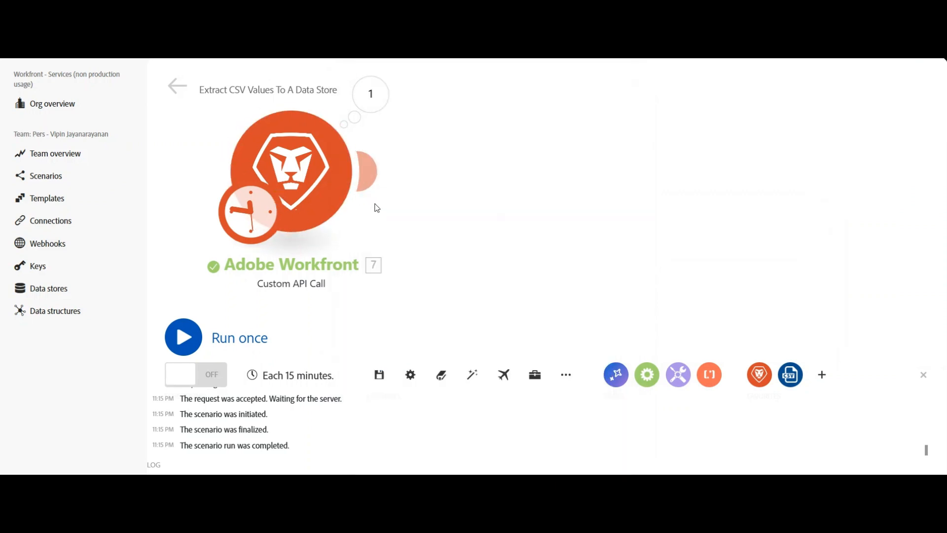
Add a Flow Control Iterator module after the Custom API Call module.
left_click(370, 172)
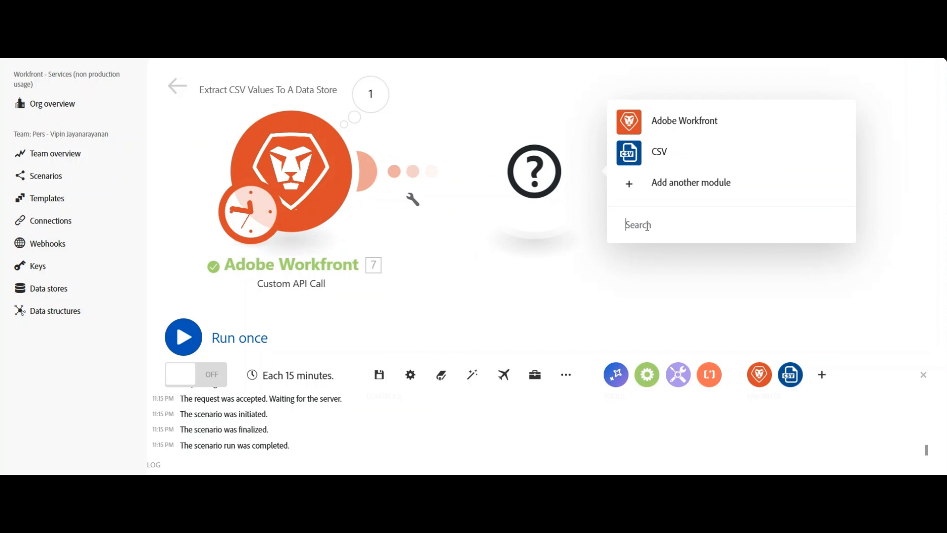
type("i")
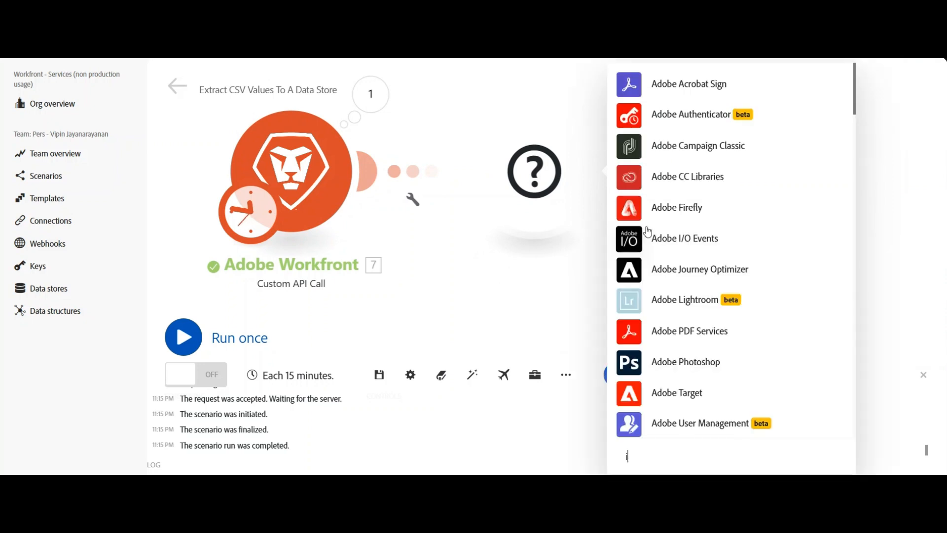
key("BackSpace")
type("iter")
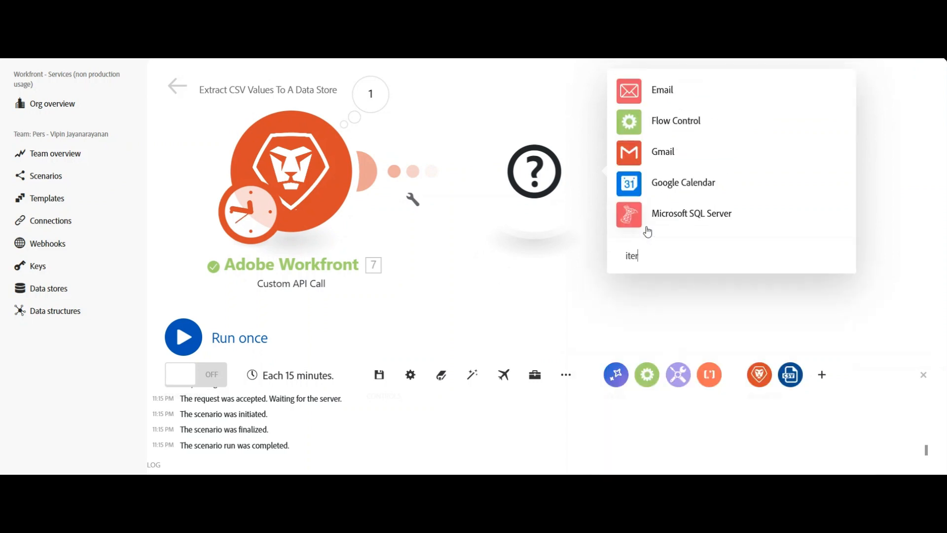
left_click(668, 123)
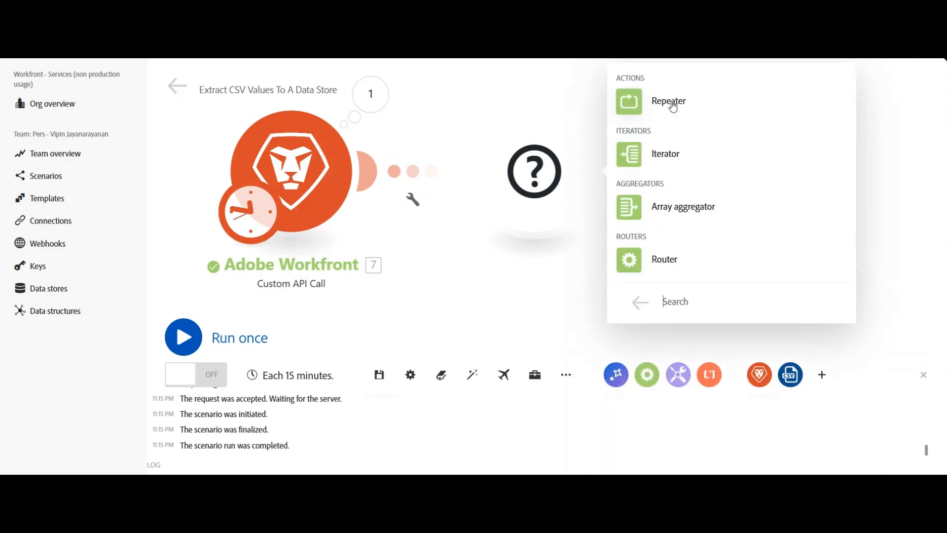
left_click(668, 157)
Map the Custom API Call's body data parameterOptions[] array into the Iterator's Array field and confirm.
left_click(677, 181)
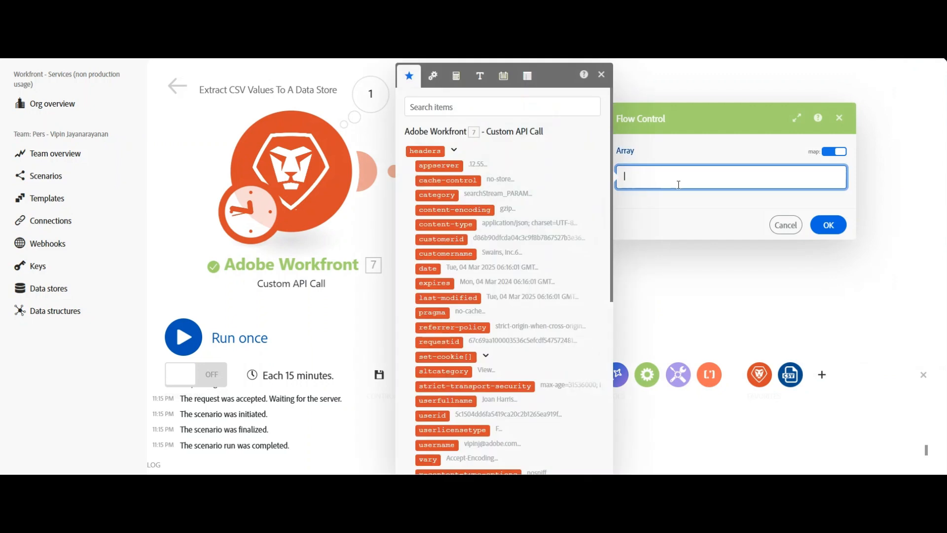
scroll(477, 275, "down", 5)
left_click(459, 447)
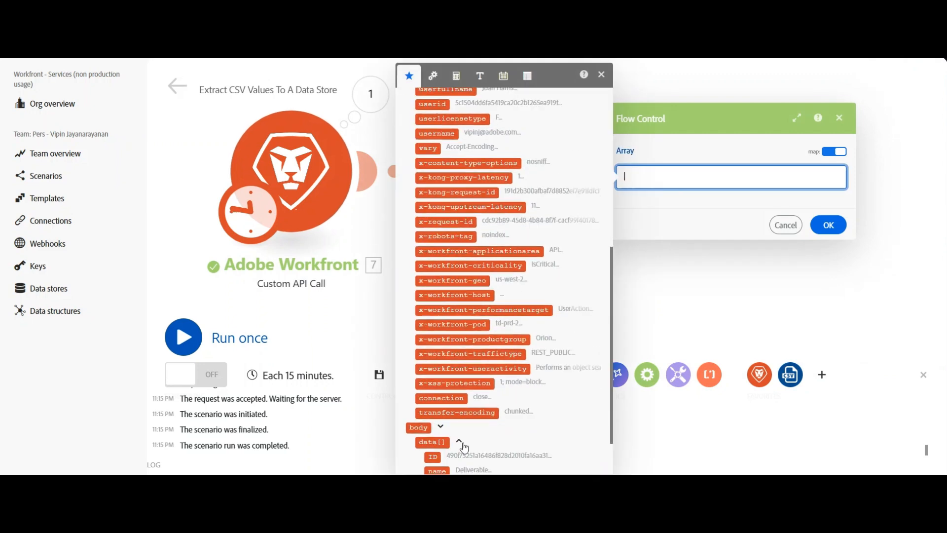
scroll(502, 411, "down", 2)
left_click(522, 444)
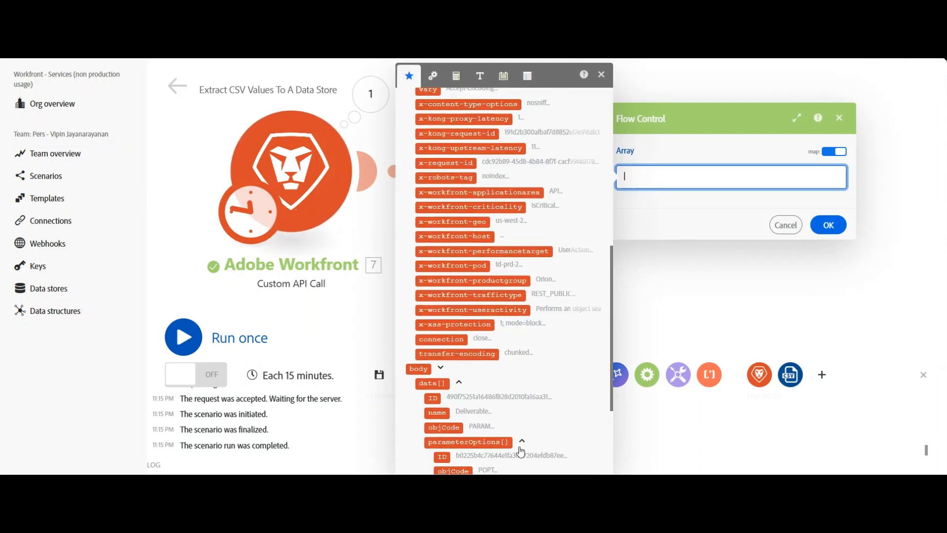
scroll(492, 431, "down", 1)
scroll(492, 432, "down", 3)
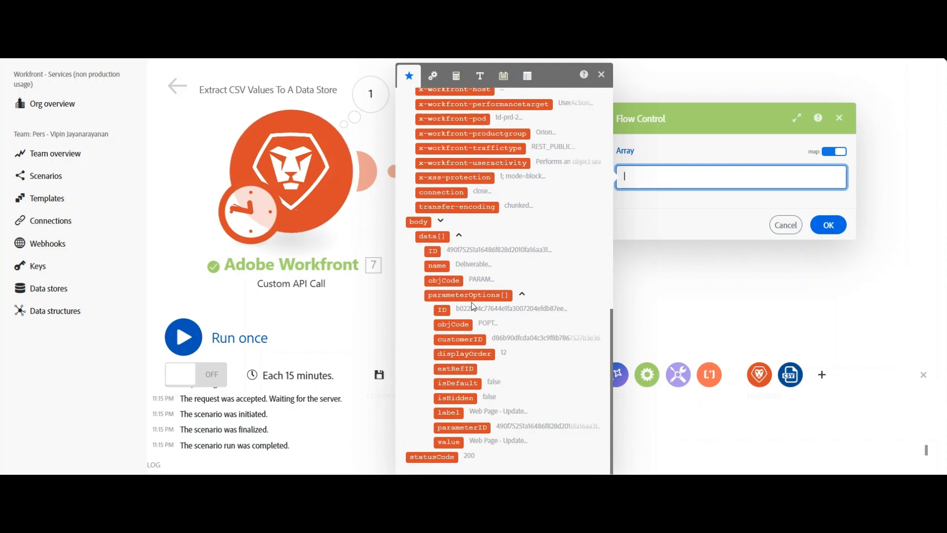
left_click(484, 296)
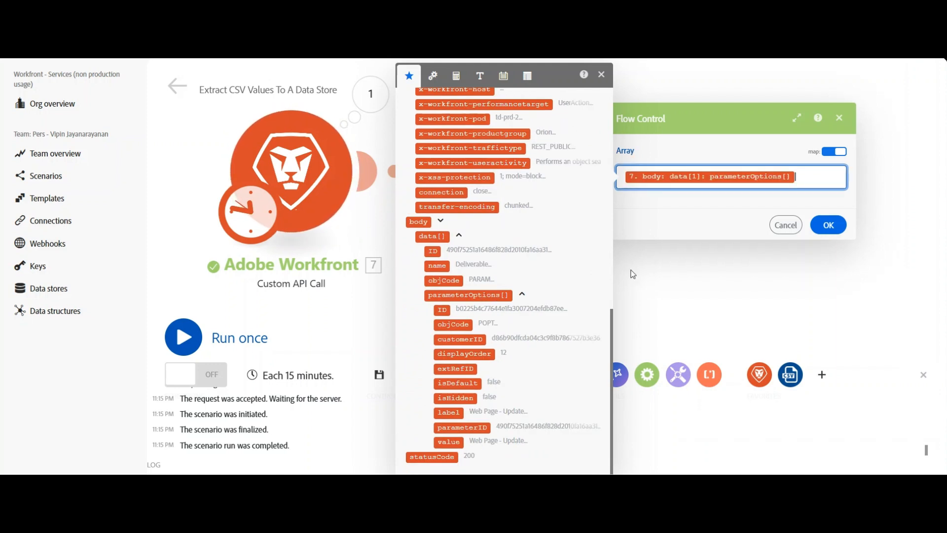
left_click(830, 226)
Save the scenario, accepting the warning, and run it once.
left_click_drag(732, 266, 550, 247)
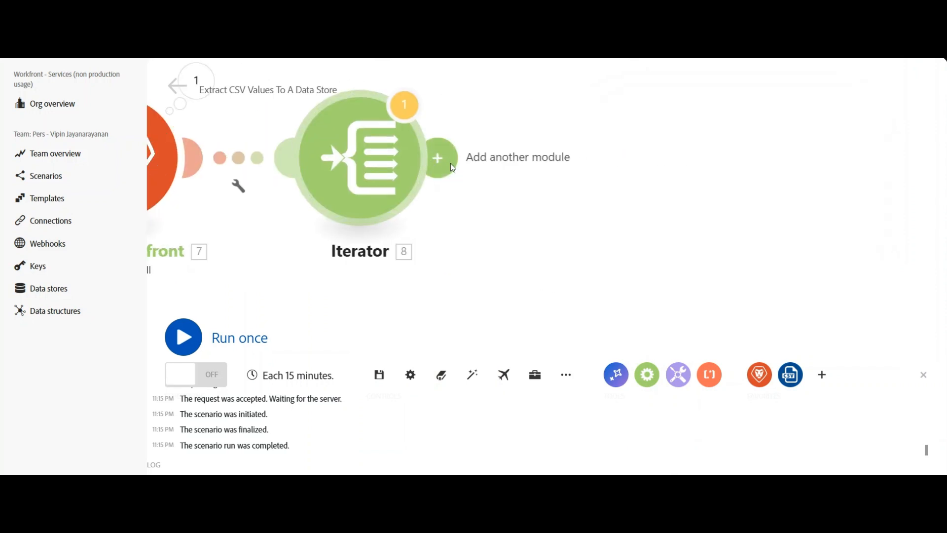
left_click(380, 375)
left_click(595, 425)
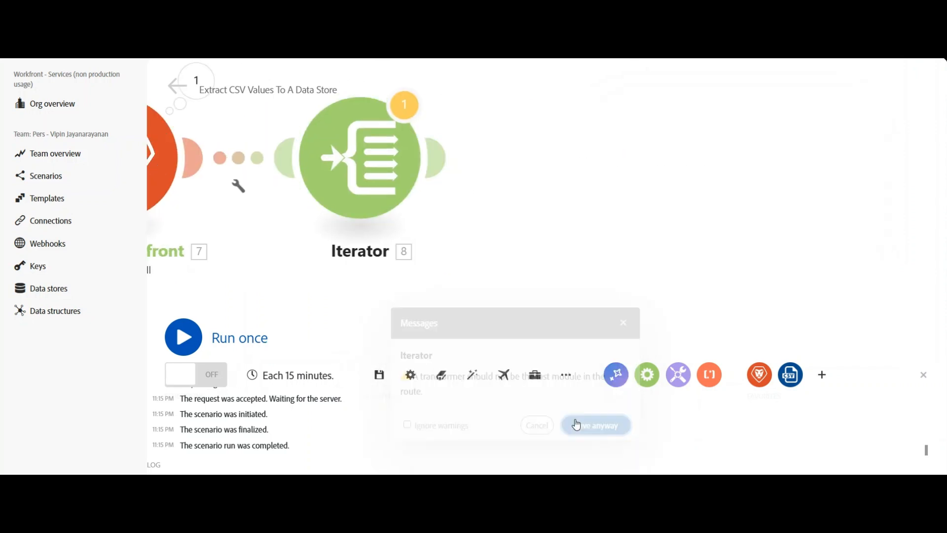
left_click(213, 337)
left_click(492, 389)
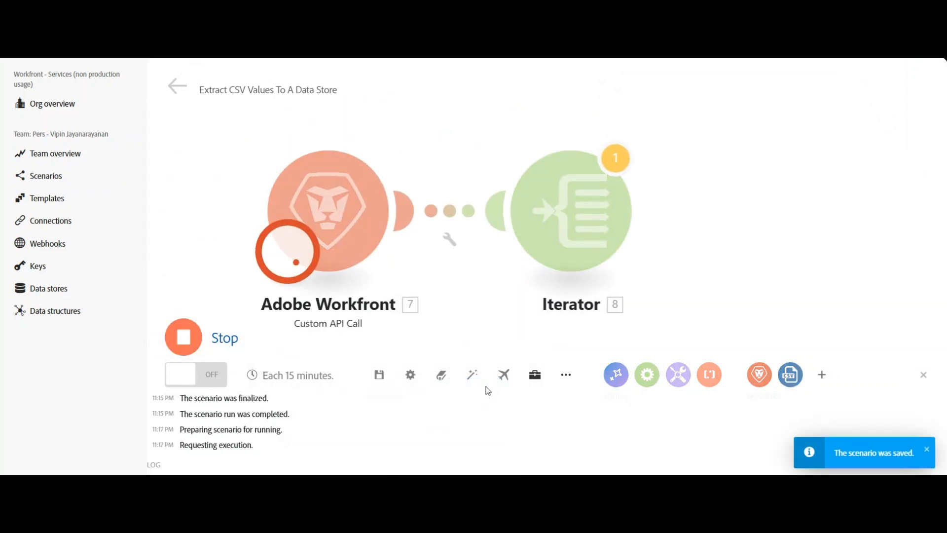
Open the Iterator's execution output and expand the first output bundles to inspect them.
left_click_drag(594, 286, 461, 247)
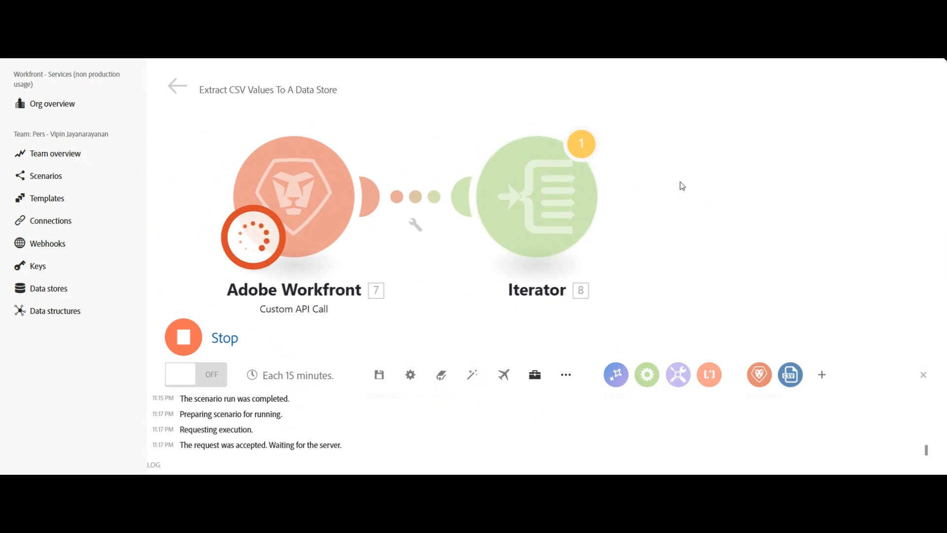
left_click_drag(679, 183, 581, 178)
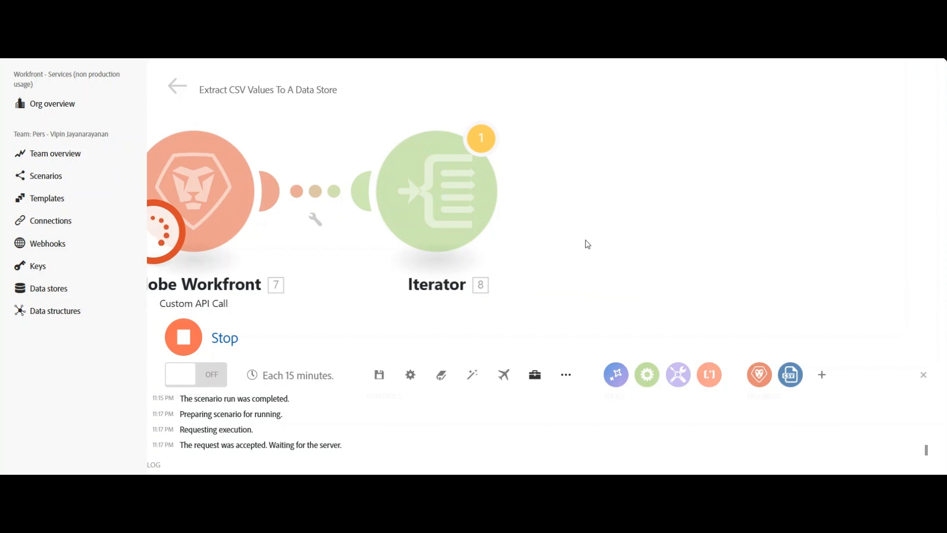
left_click_drag(585, 243, 685, 225)
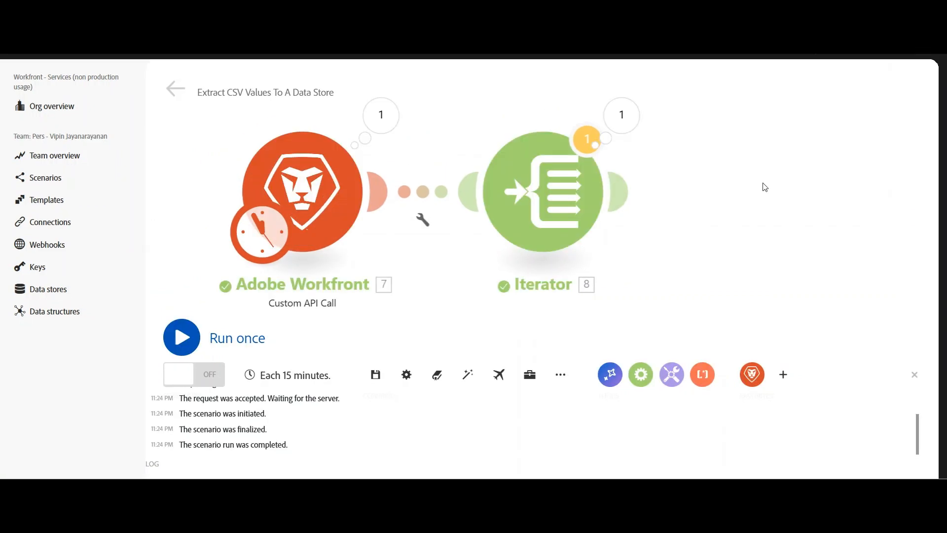
left_click(623, 119)
left_click(687, 212)
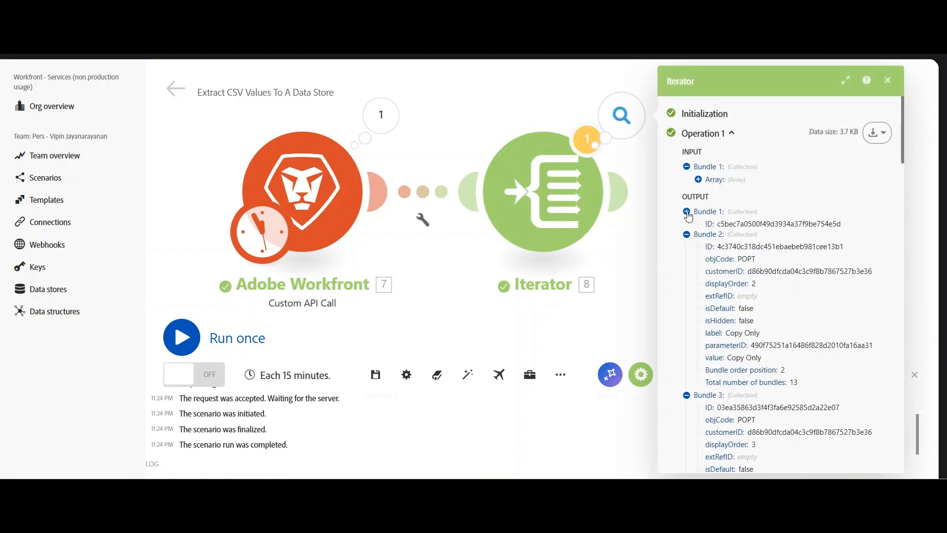
left_click(687, 225)
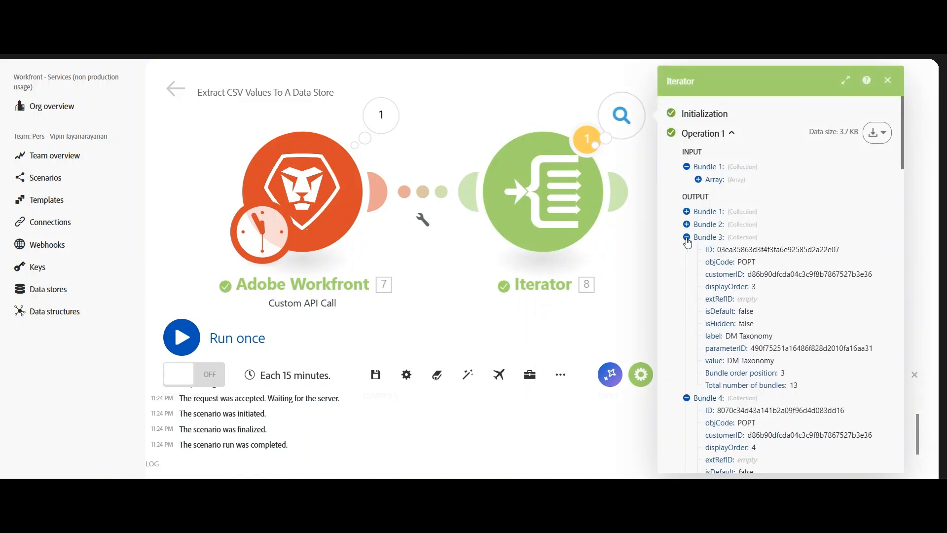
left_click(687, 237)
Expand the remaining Iterator output bundles to review their labels and values, then close the output.
left_click(687, 250)
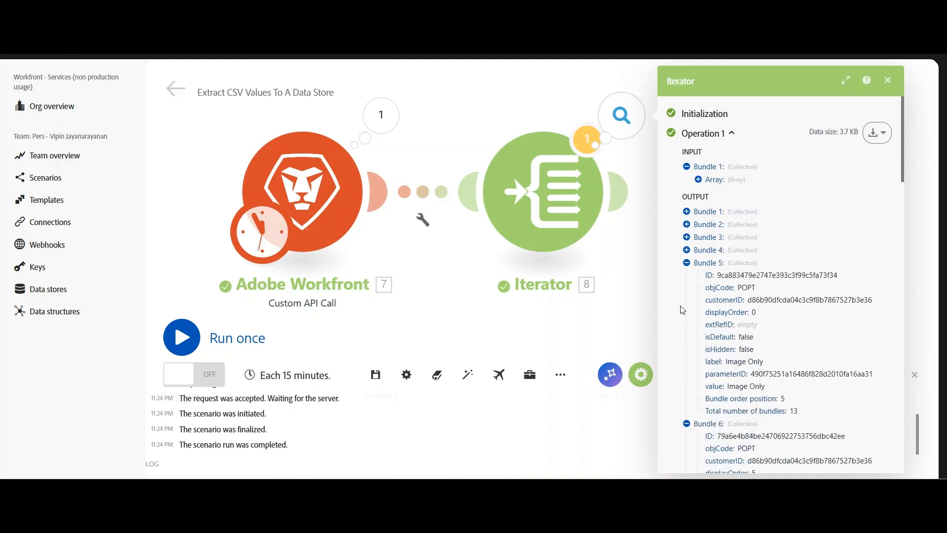
left_click(687, 263)
left_click(687, 276)
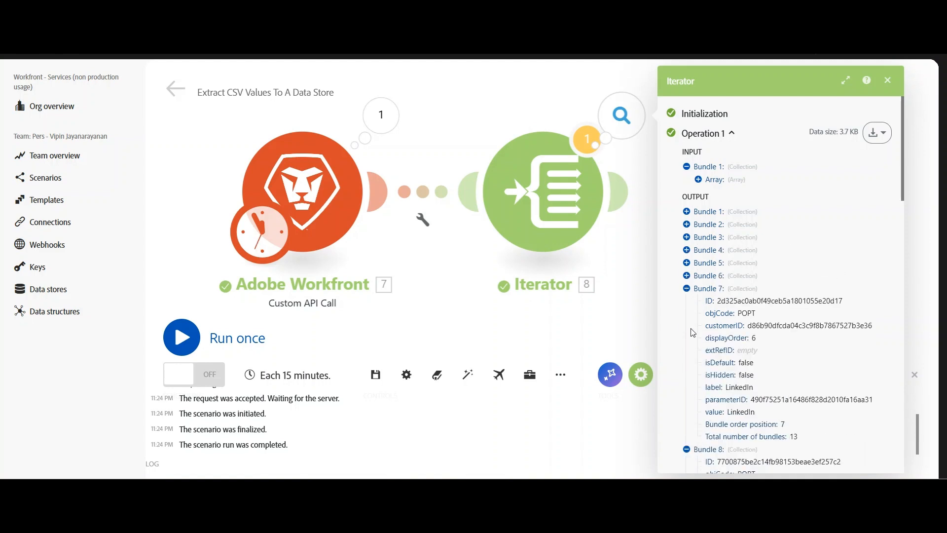
left_click(687, 289)
left_click(687, 301)
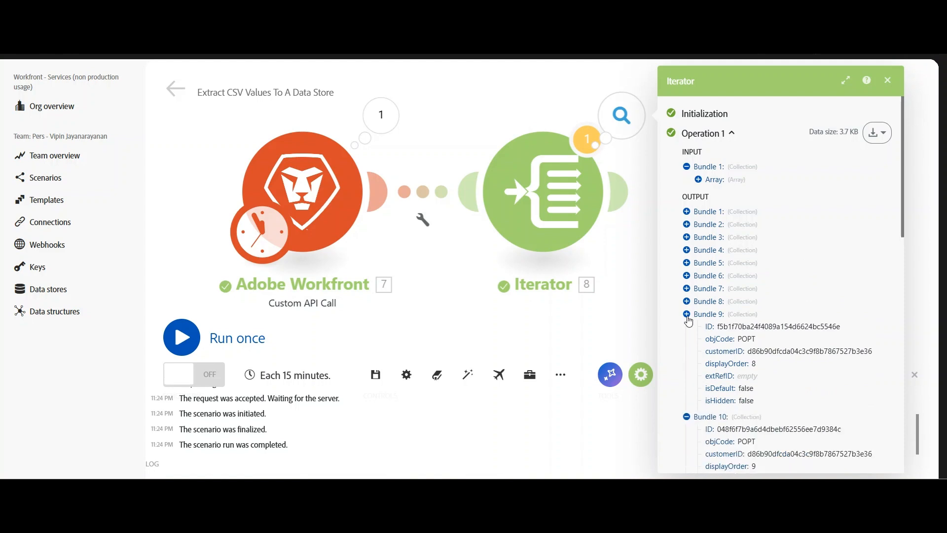
left_click(687, 314)
left_click(686, 327)
left_click(687, 340)
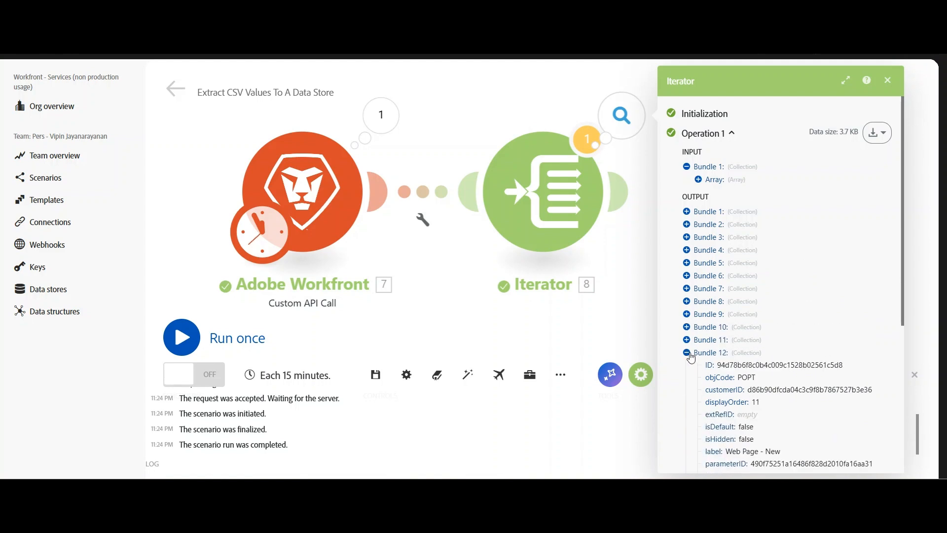
left_click(686, 353)
left_click(686, 365)
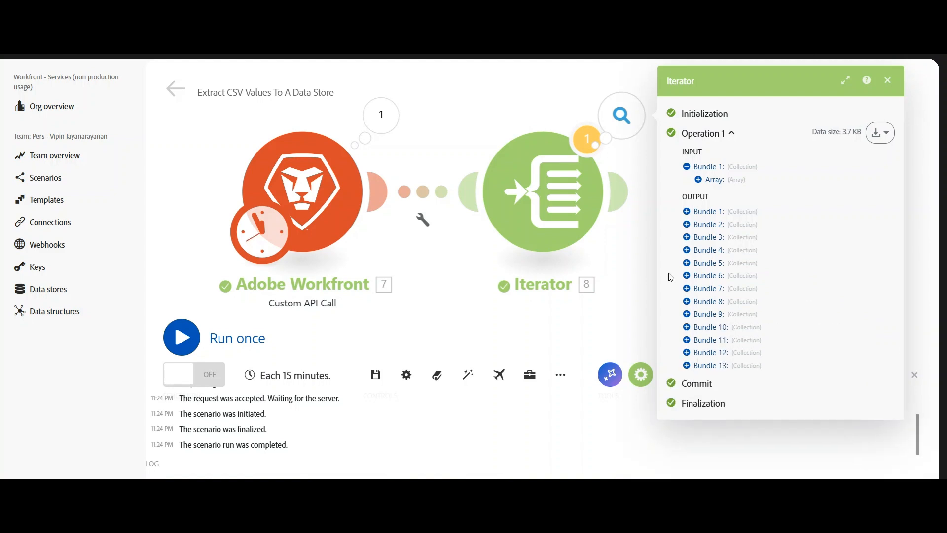
left_click(687, 212)
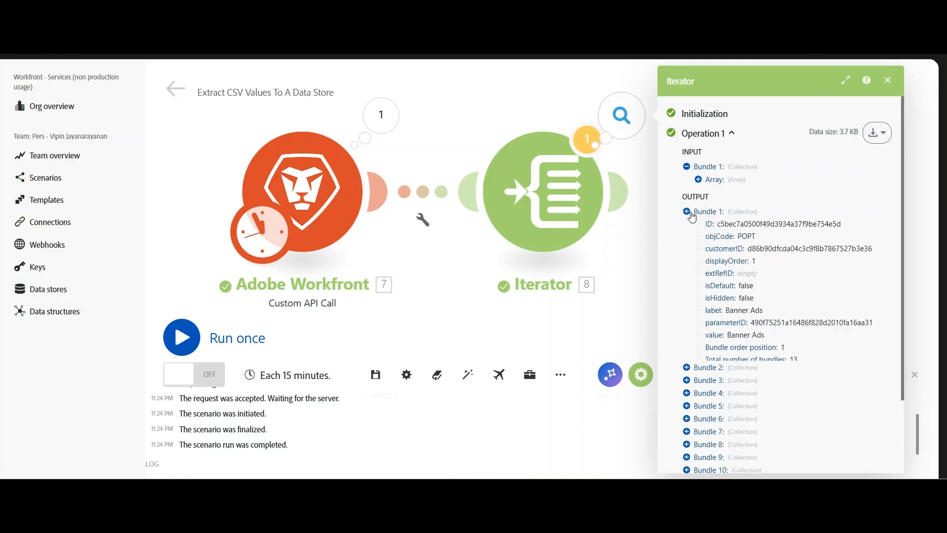
left_click(687, 212)
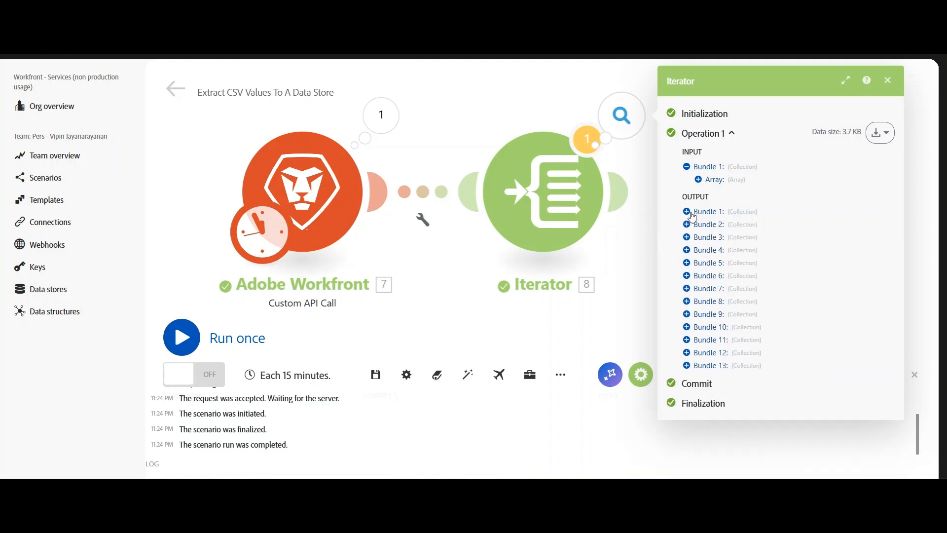
left_click(889, 80)
Add a Tools Set multiple variables module after the Iterator and start a new variable item.
left_click(441, 172)
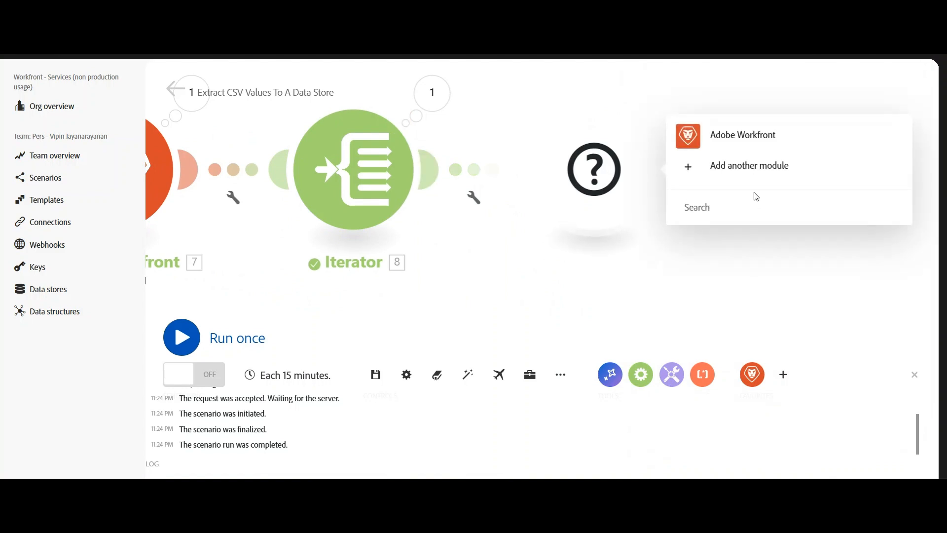
left_click(755, 198)
type("too")
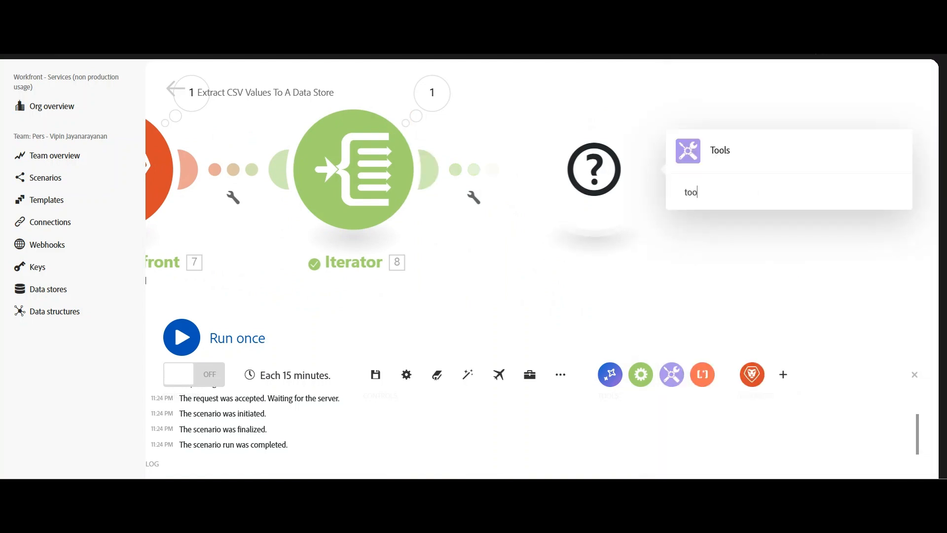
left_click(733, 156)
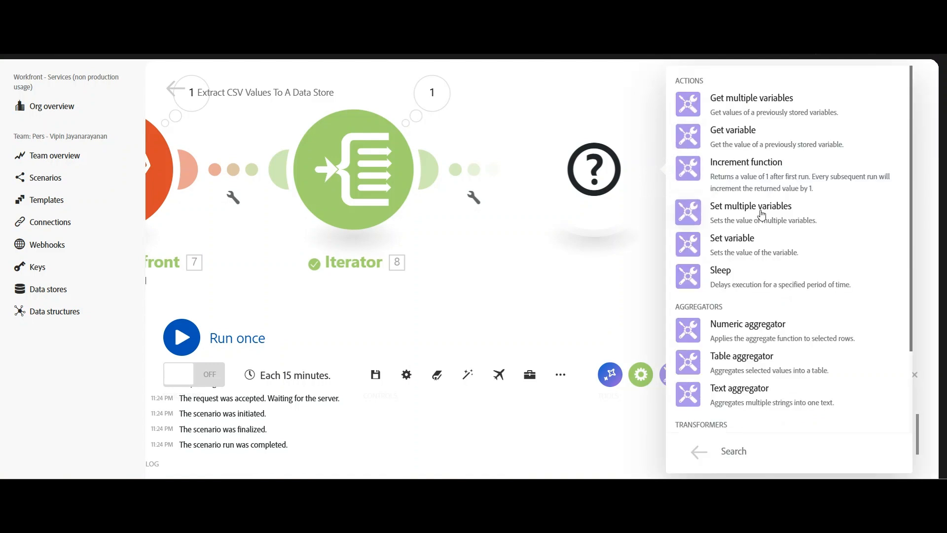
left_click(762, 213)
left_click(725, 148)
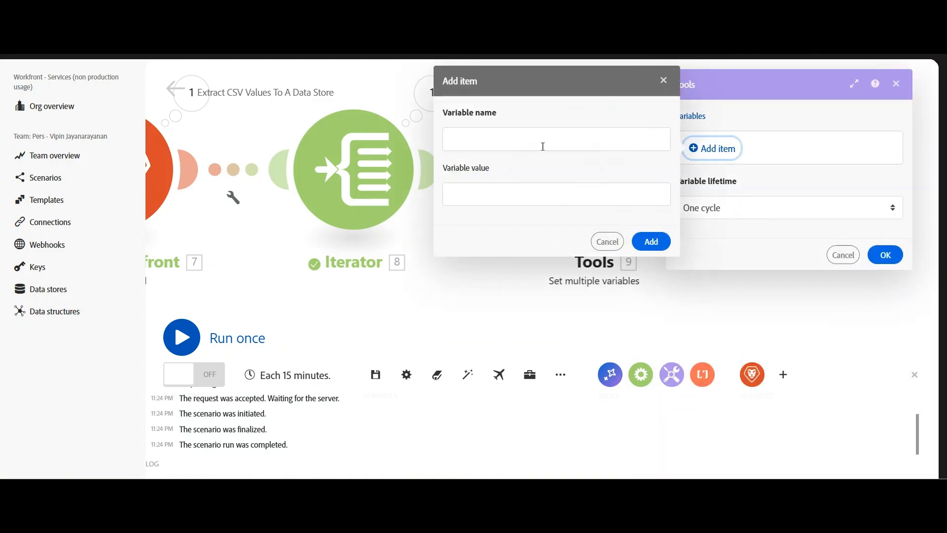
Add a variable named Label Of the Dropdown mapped to the Iterator's label.
left_click(491, 146)
type("I")
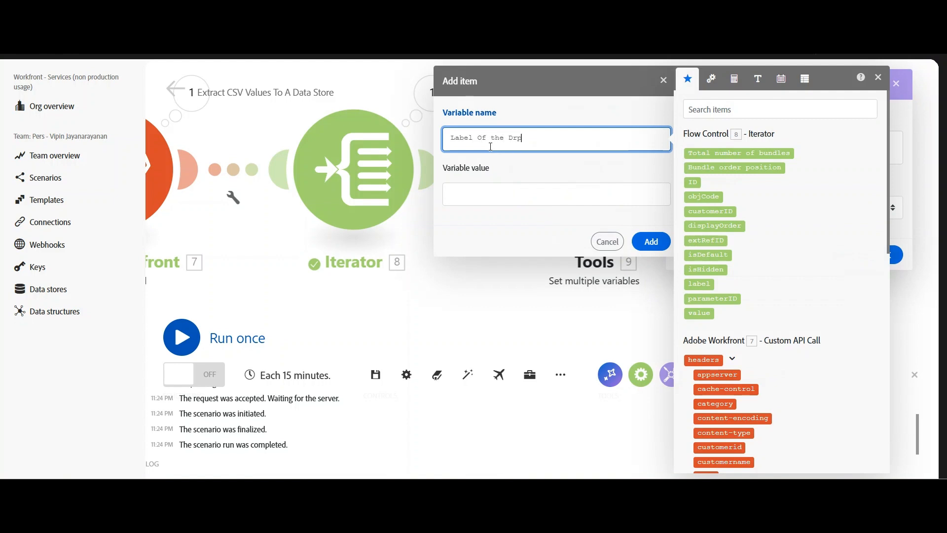
type("abel Of the Dropdown")
left_click(554, 197)
left_click(700, 284)
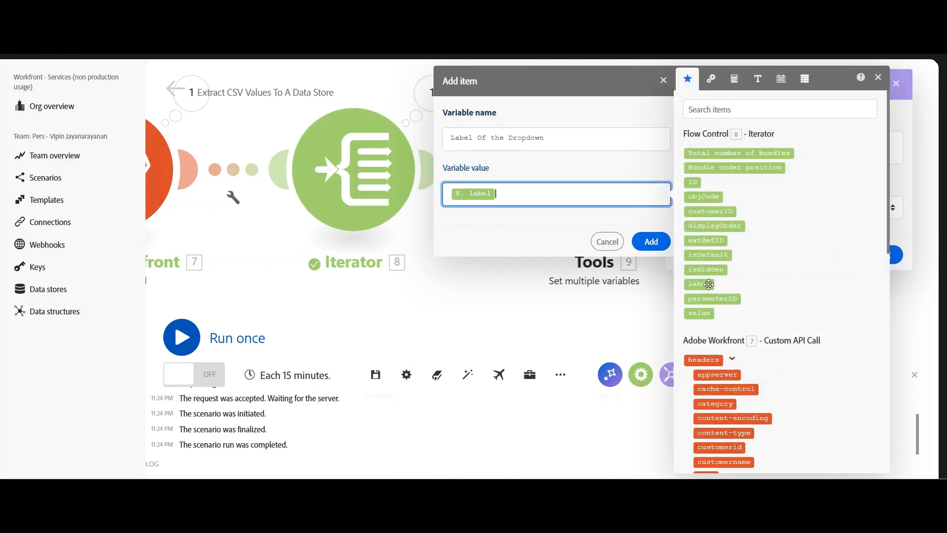
left_click(646, 247)
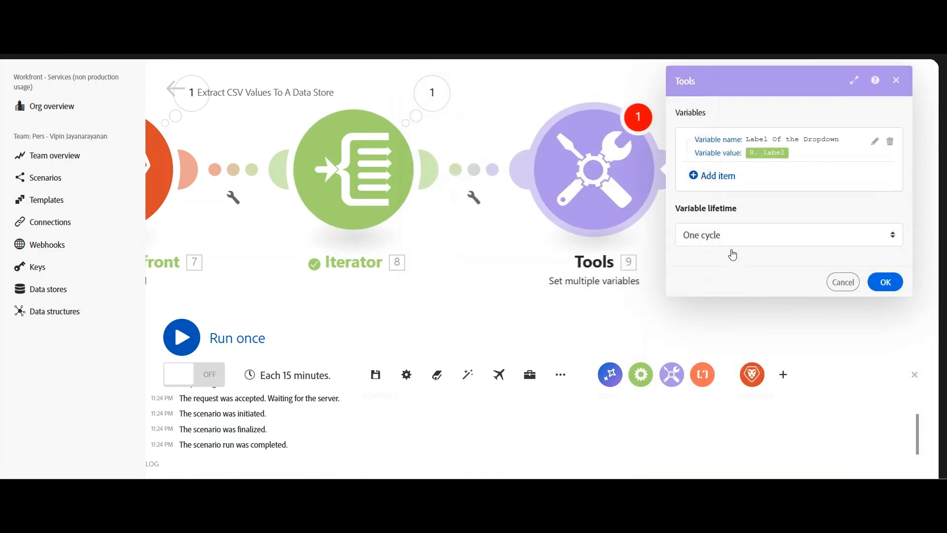
Add a variable named Value of the Dropdown mapped to the Iterator's value.
left_click(723, 177)
left_click(511, 157)
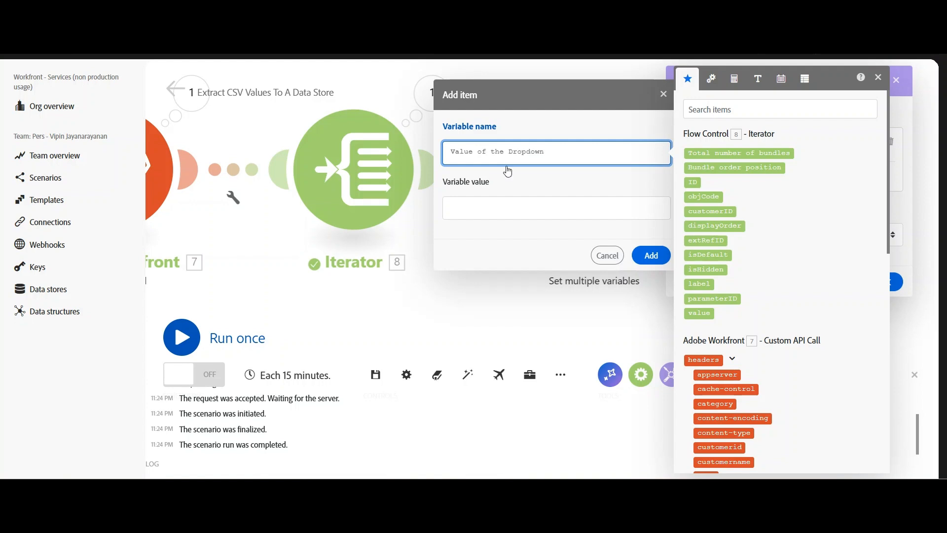
left_click(512, 207)
left_click(706, 314)
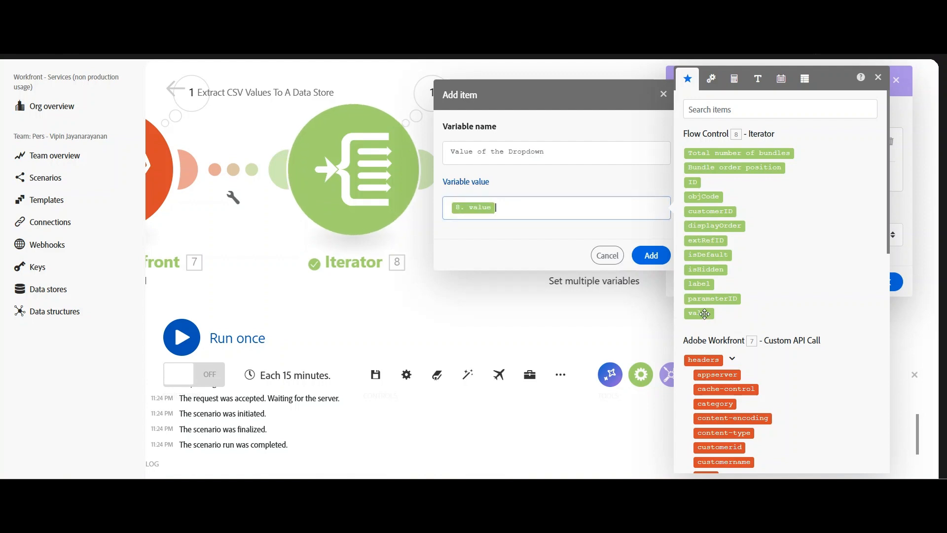
left_click(659, 260)
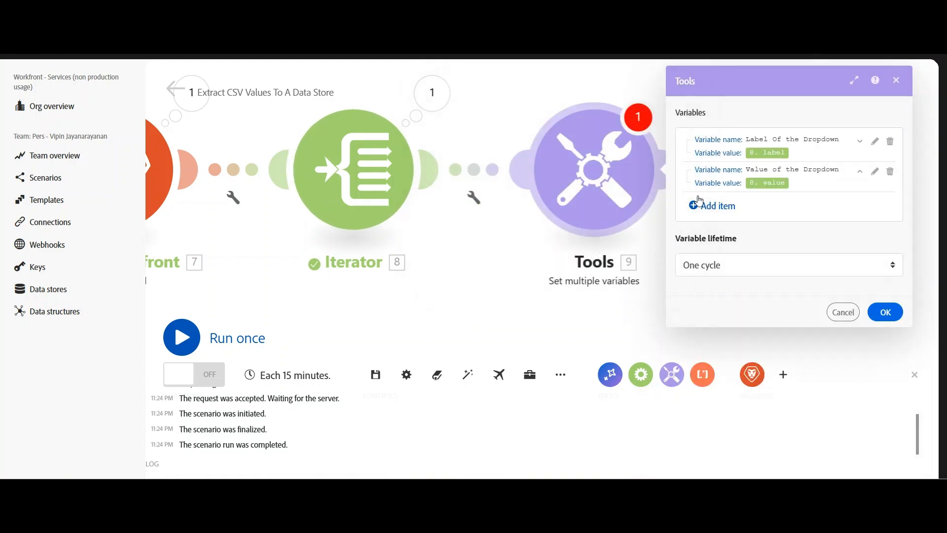
Add a variable named Name of the Custom Field mapped to the API call's body data name, close the Tools module and save the scenario.
left_click(694, 216)
left_click(486, 183)
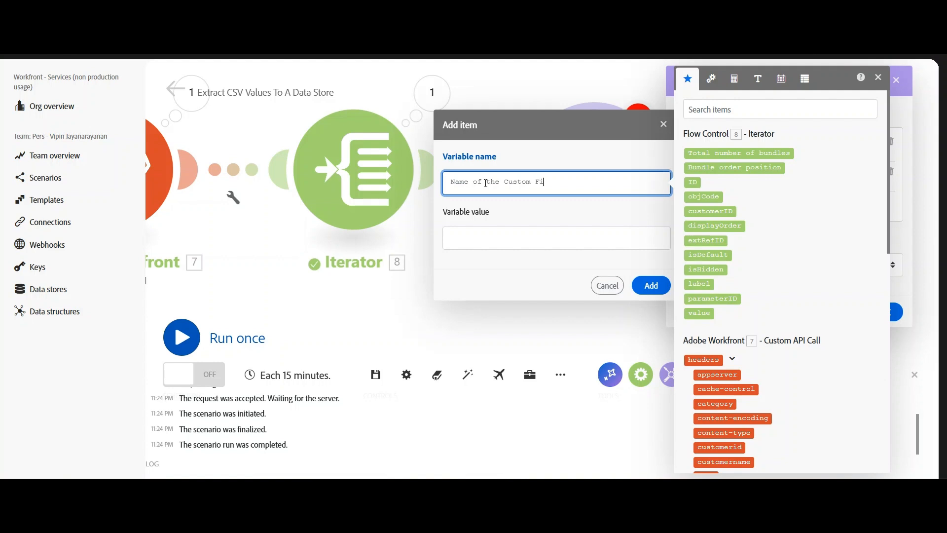
left_click(472, 245)
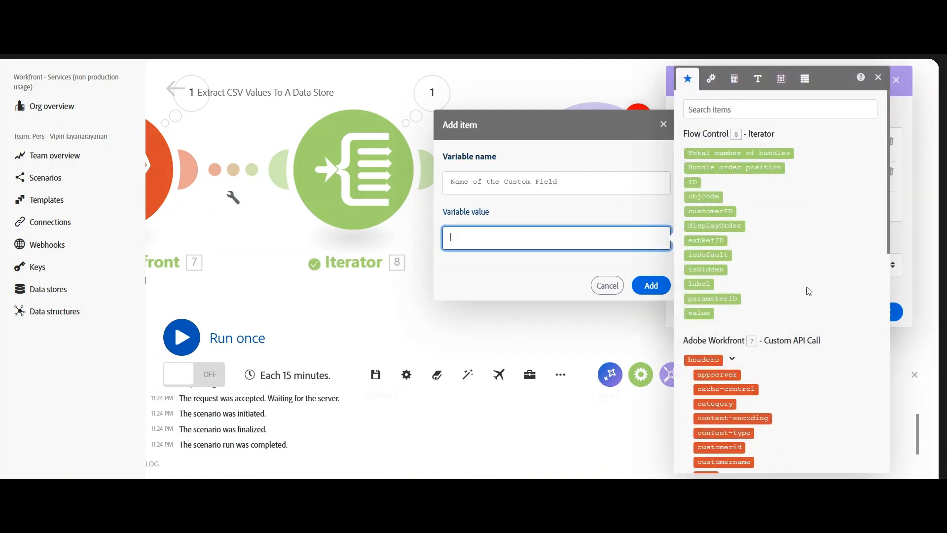
scroll(804, 346, "down", 10)
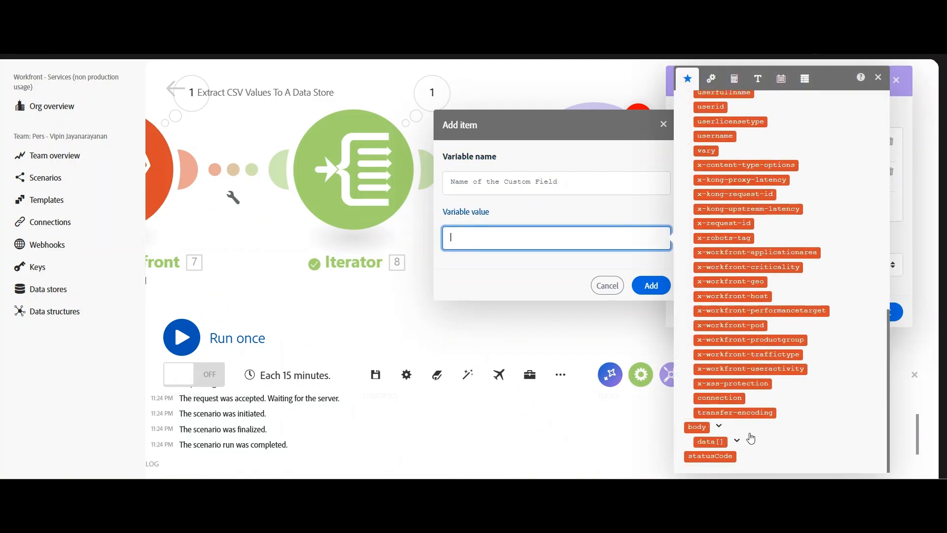
left_click(737, 441)
scroll(764, 443, "down", 1)
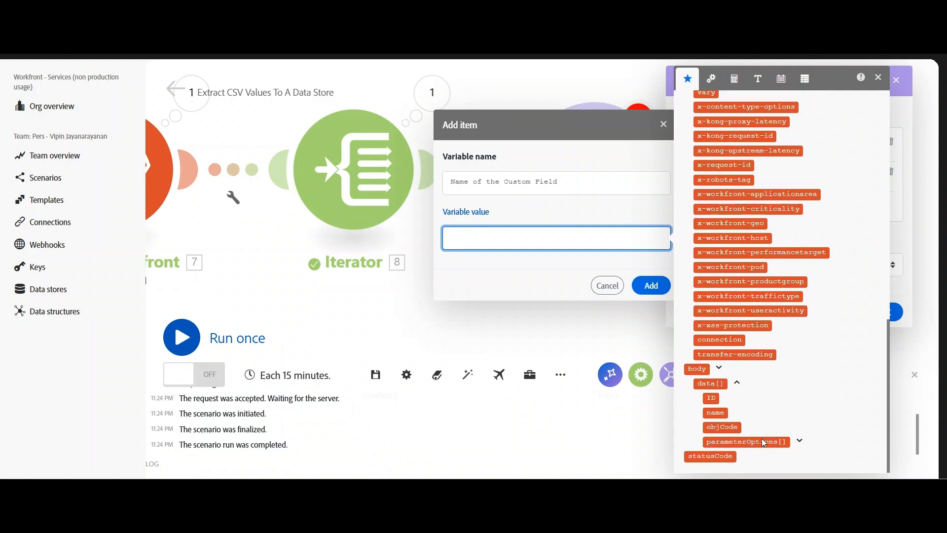
left_click(716, 413)
left_click(658, 285)
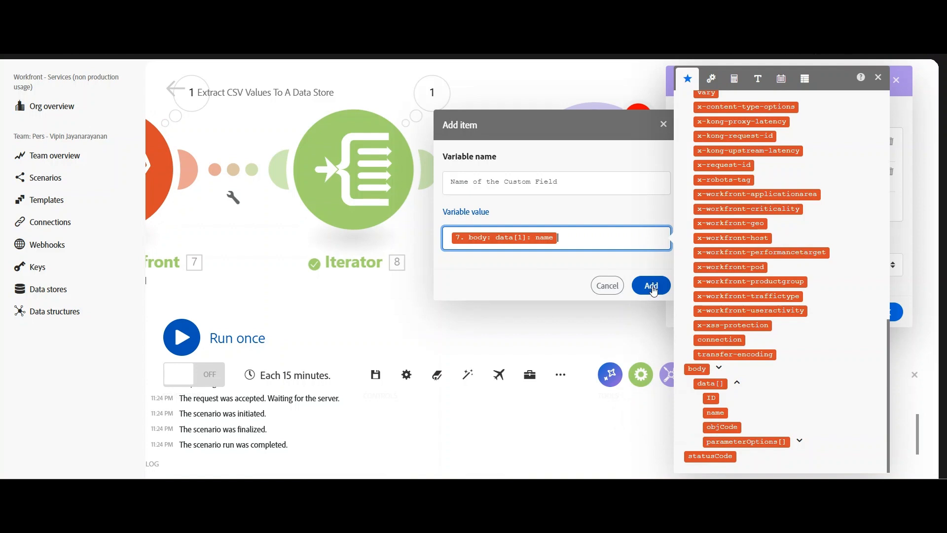
left_click(886, 369)
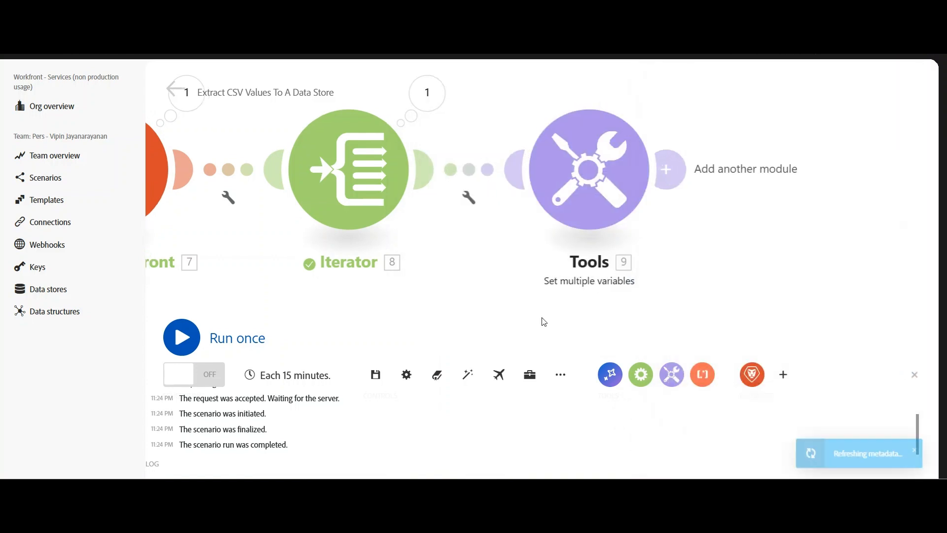
left_click(381, 379)
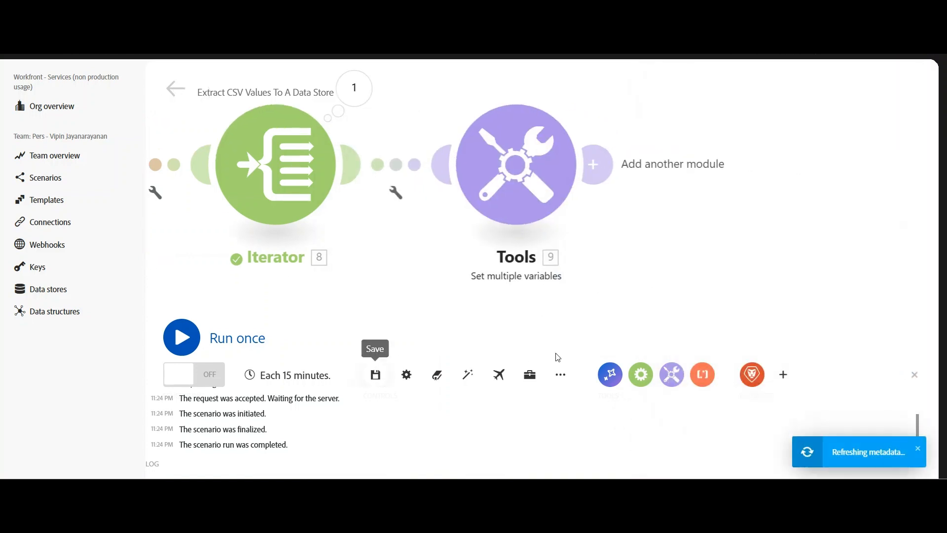
Add a CSV Create CSV module after Tools, using Iterator [8] as source and aggregating Label Of the Dropdown and Value of the Dropdown.
left_click_drag(676, 267, 541, 254)
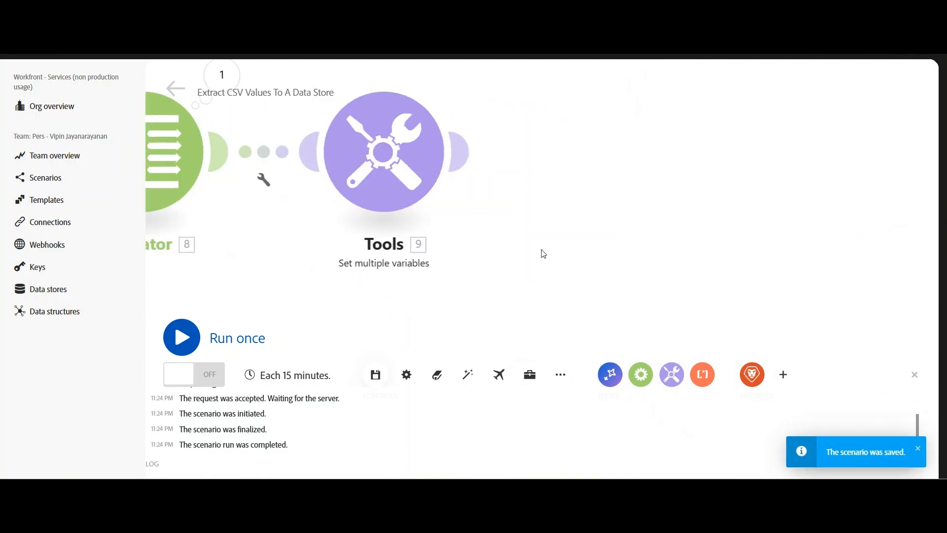
left_click(467, 152)
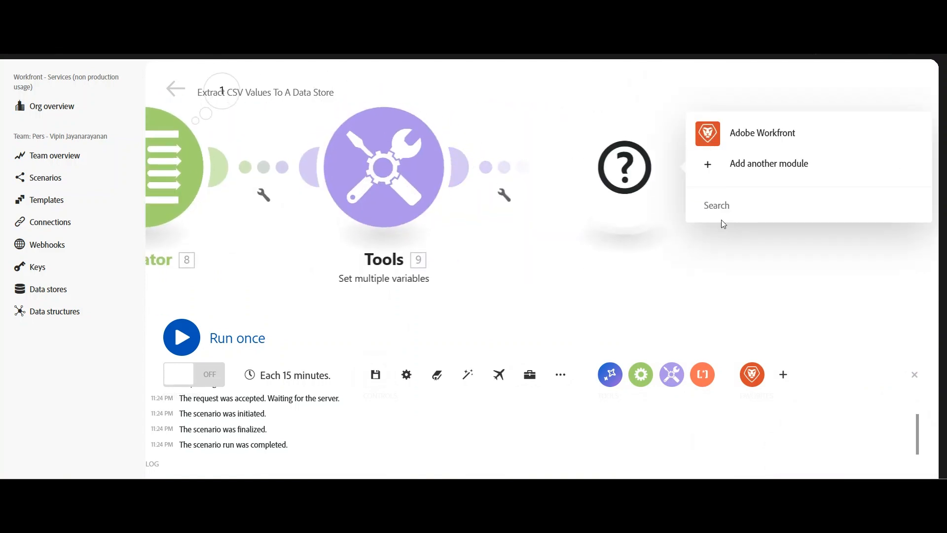
left_click(726, 214)
type("csv")
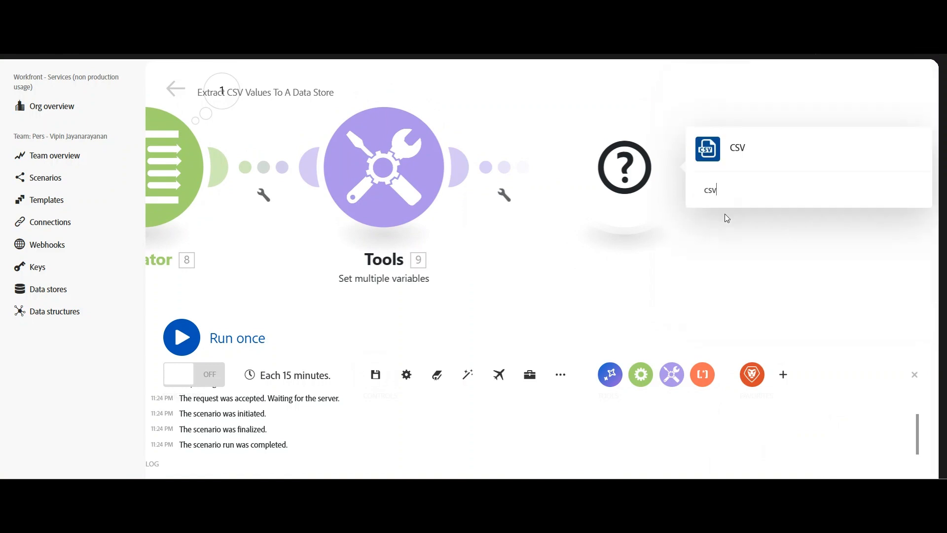
left_click(741, 150)
left_click(748, 99)
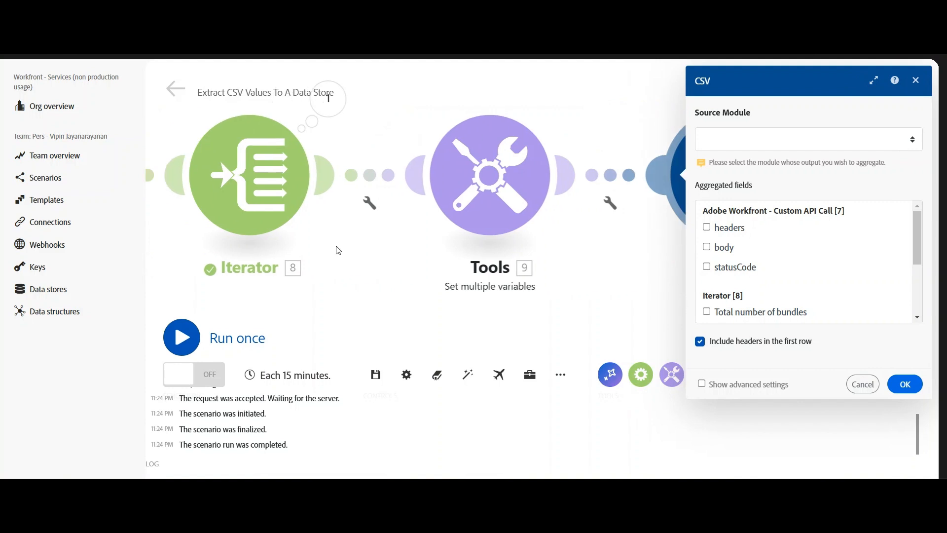
left_click(831, 147)
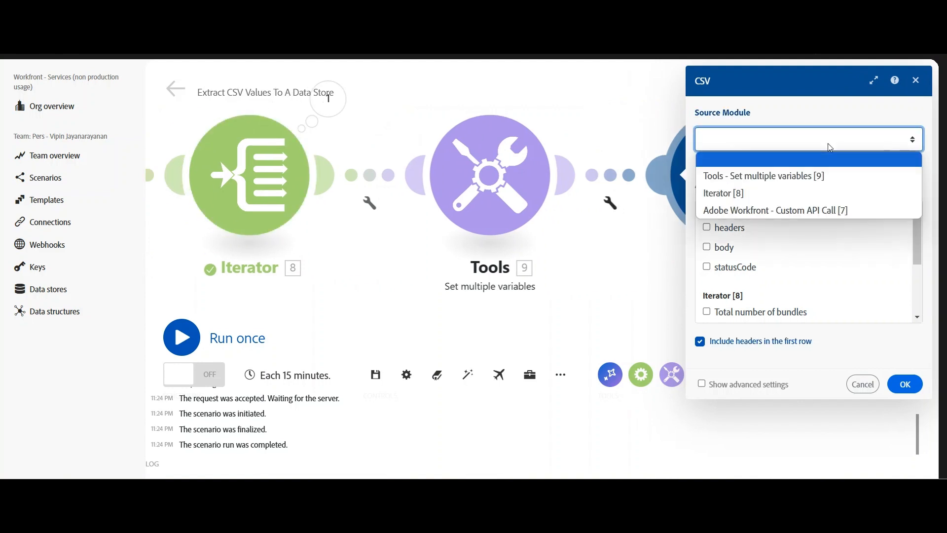
left_click(764, 192)
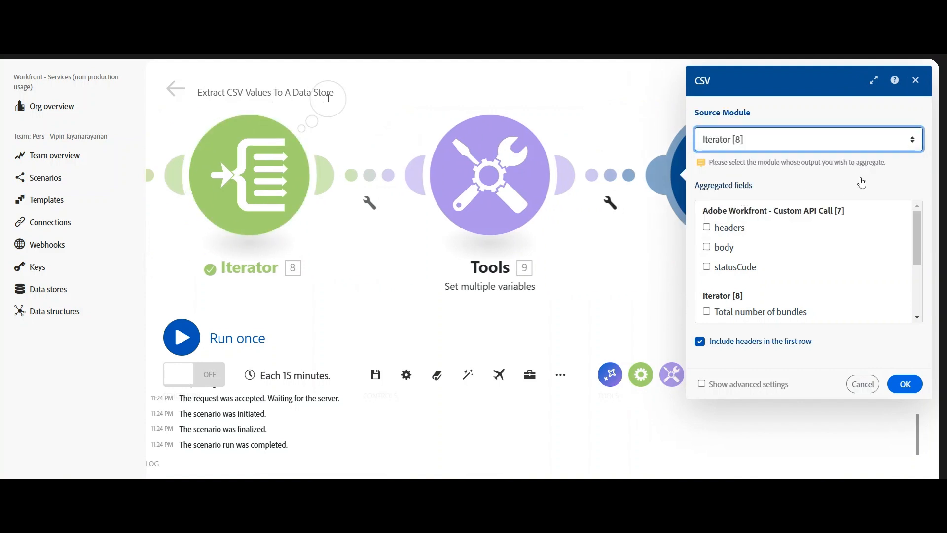
left_click_drag(918, 241, 918, 288)
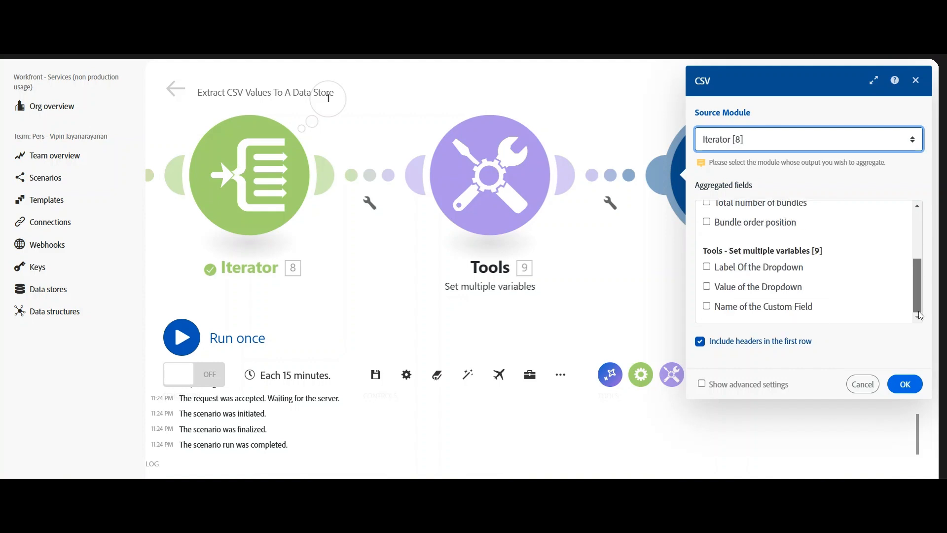
left_click(707, 267)
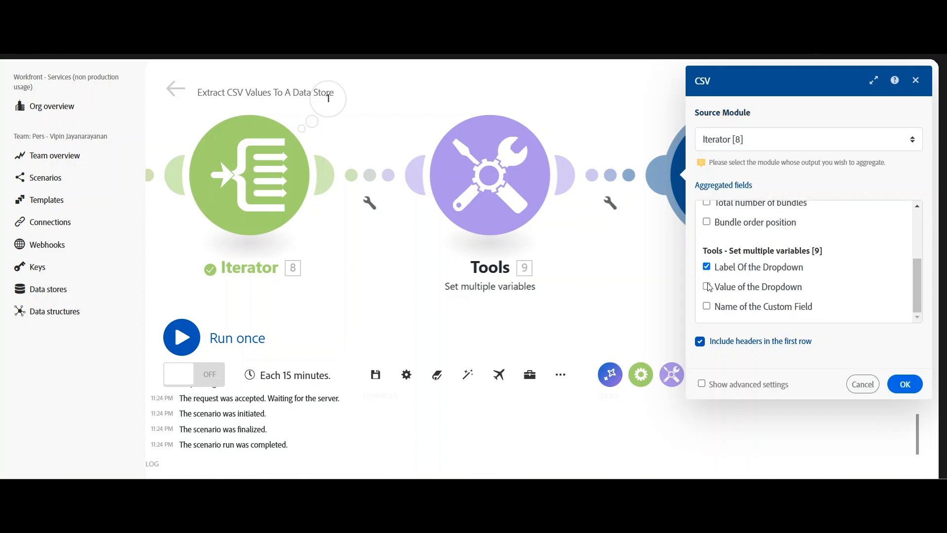
left_click(708, 287)
left_click(905, 384)
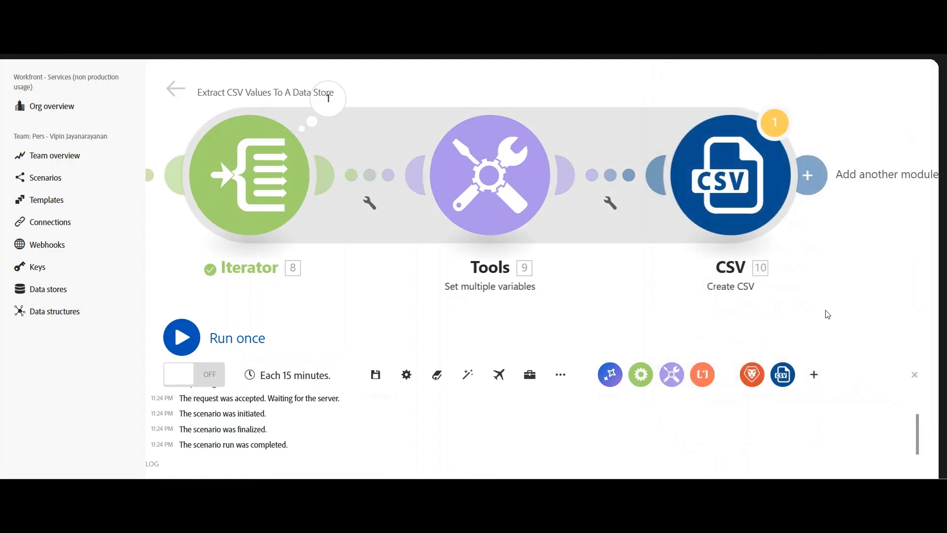
Save the scenario and add an Adobe Workfront Upload Document module after the CSV module.
left_click_drag(827, 308, 559, 312)
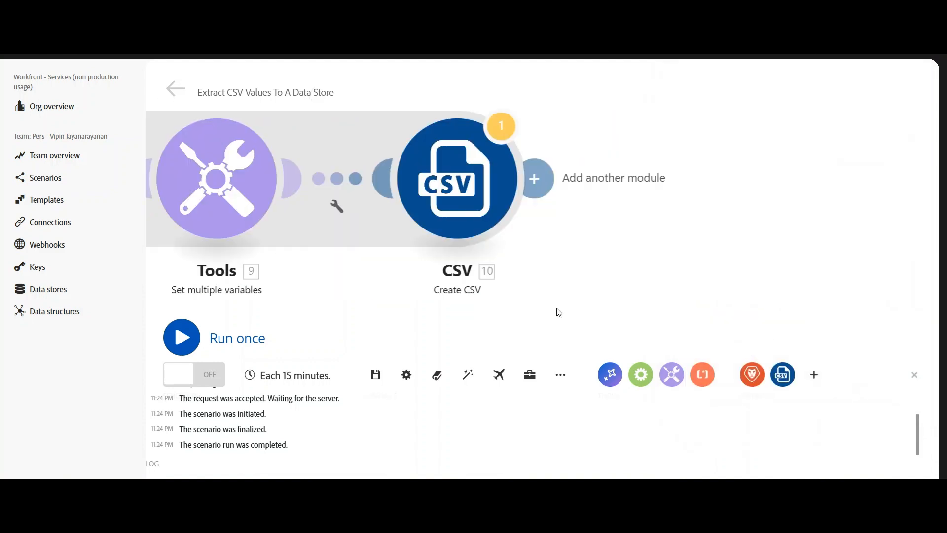
left_click(375, 375)
left_click(590, 425)
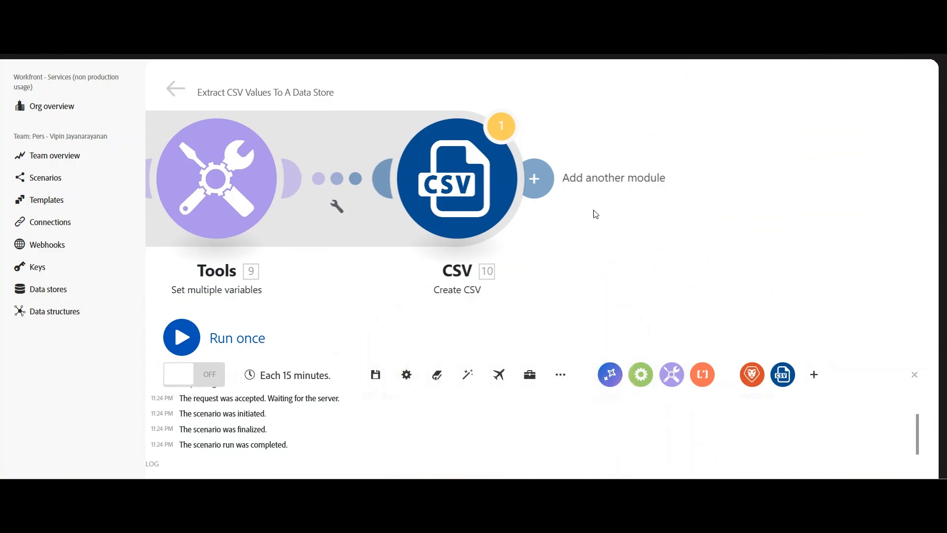
left_click(546, 179)
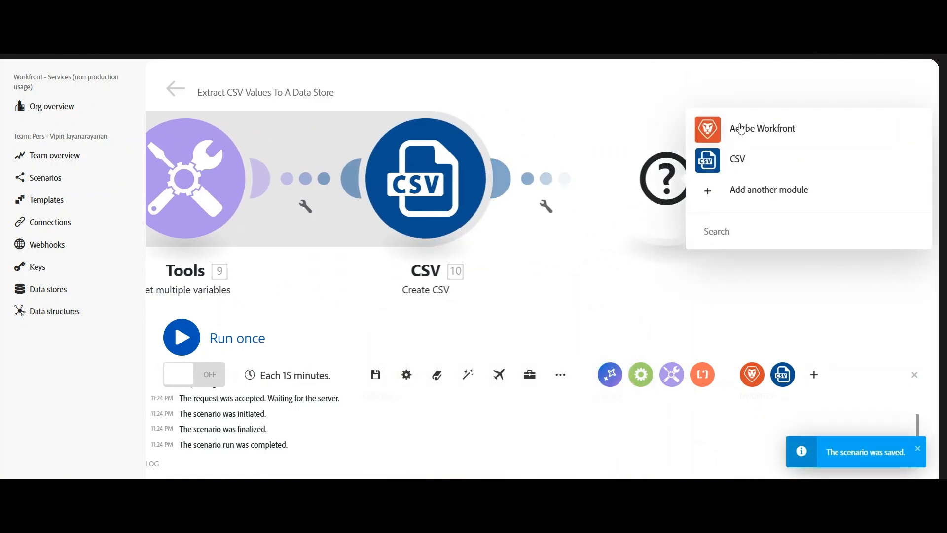
left_click(747, 128)
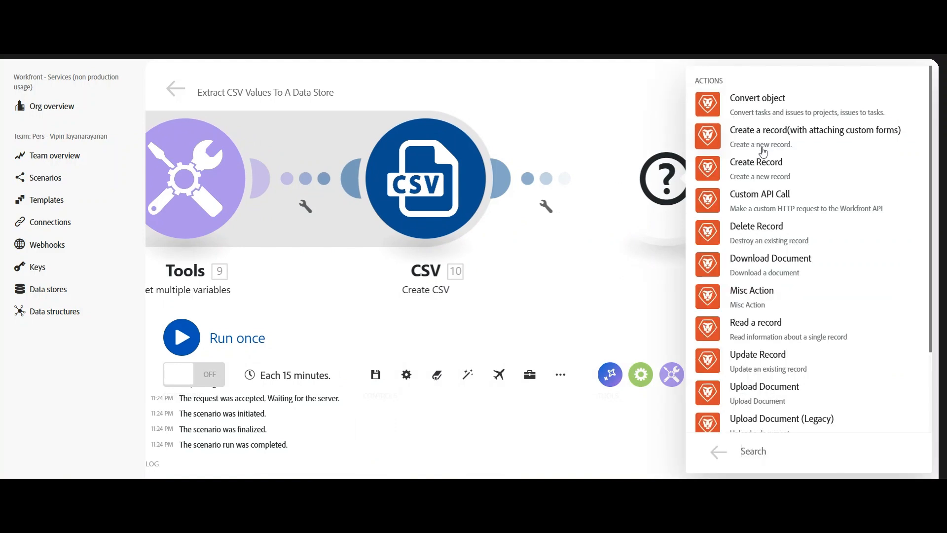
scroll(765, 296, "down", 3)
left_click(765, 296)
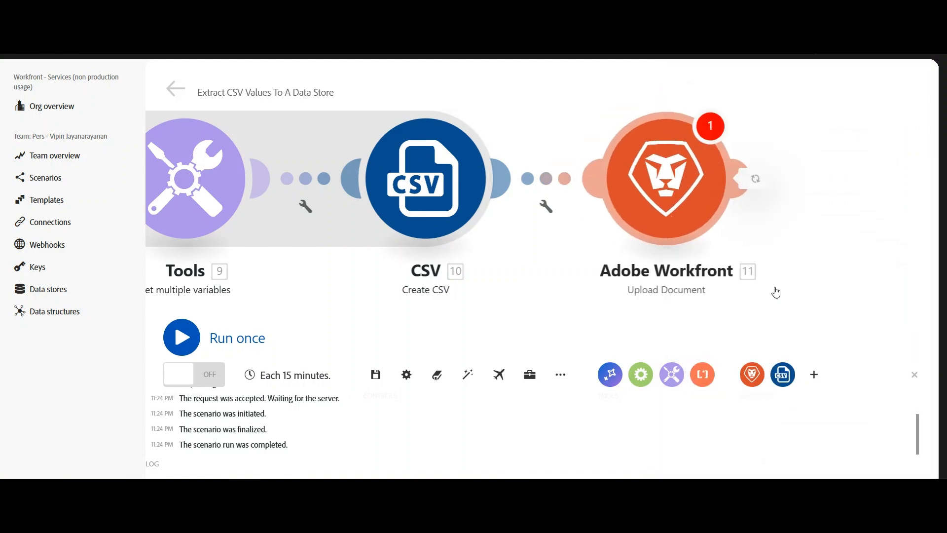
Copy the Drop Down Values project's ID from the Workfront browser window and paste it as the upload's Related Record ID.
mouse_move(516, 491)
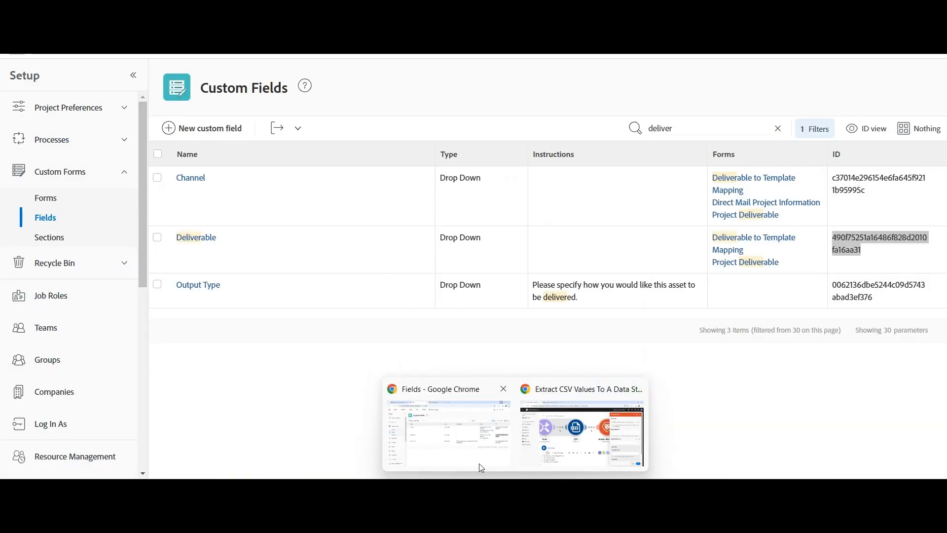
left_click(481, 468)
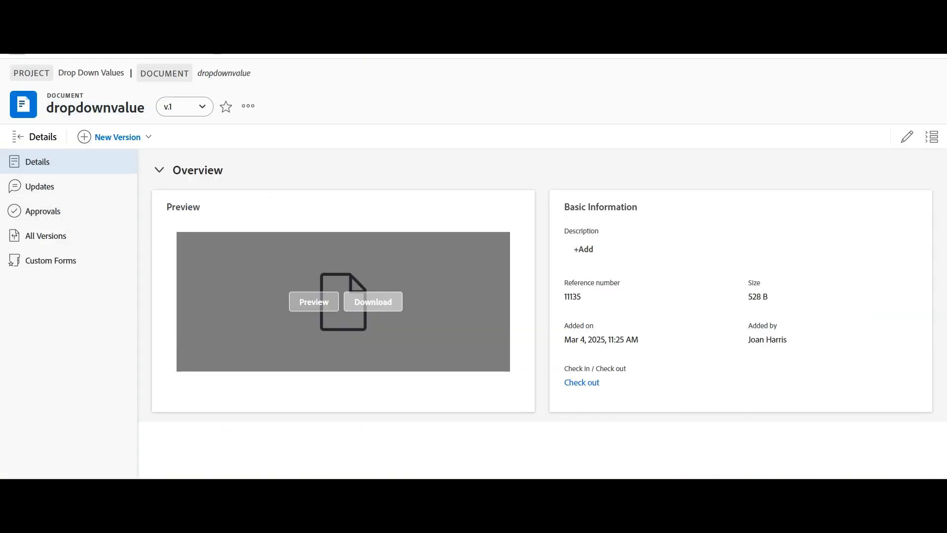
left_click(109, 75)
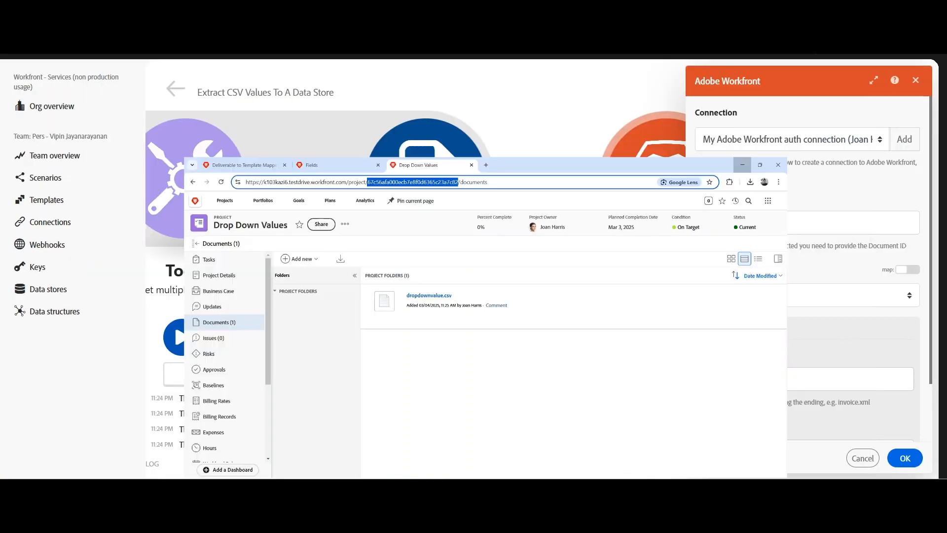
left_click(754, 217)
type("67c56afa000ecb7e8f0d6365c23a7c82")
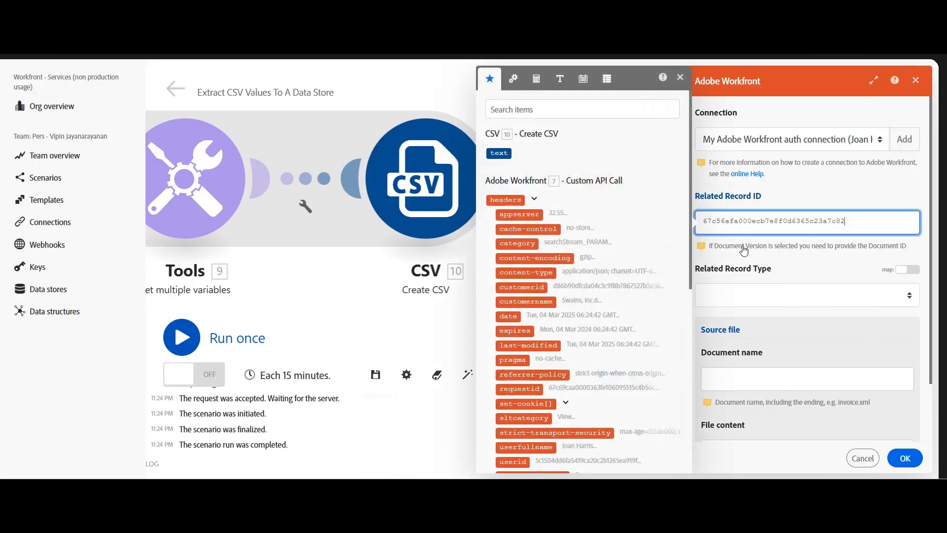
Set the upload's Related Record Type to Project.
left_click(679, 77)
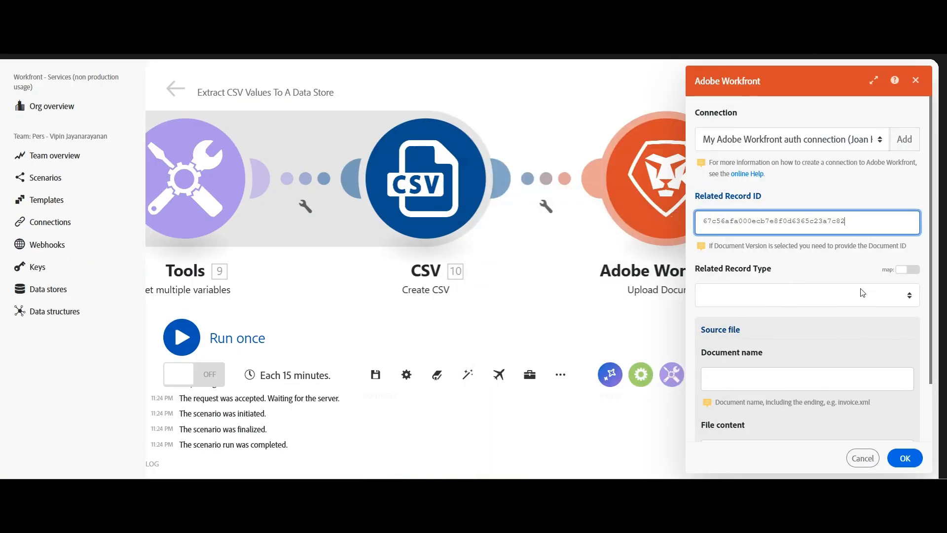
left_click(807, 299)
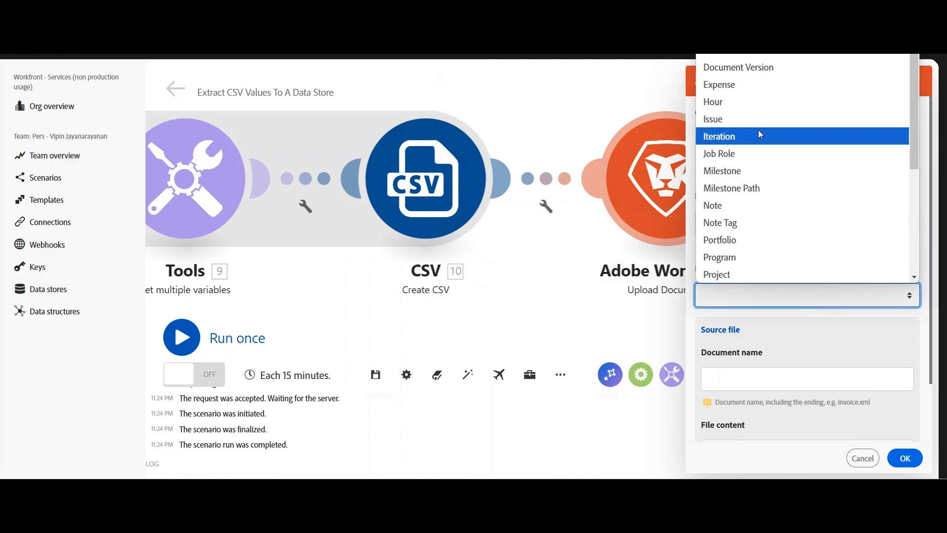
scroll(740, 207, "down", 3)
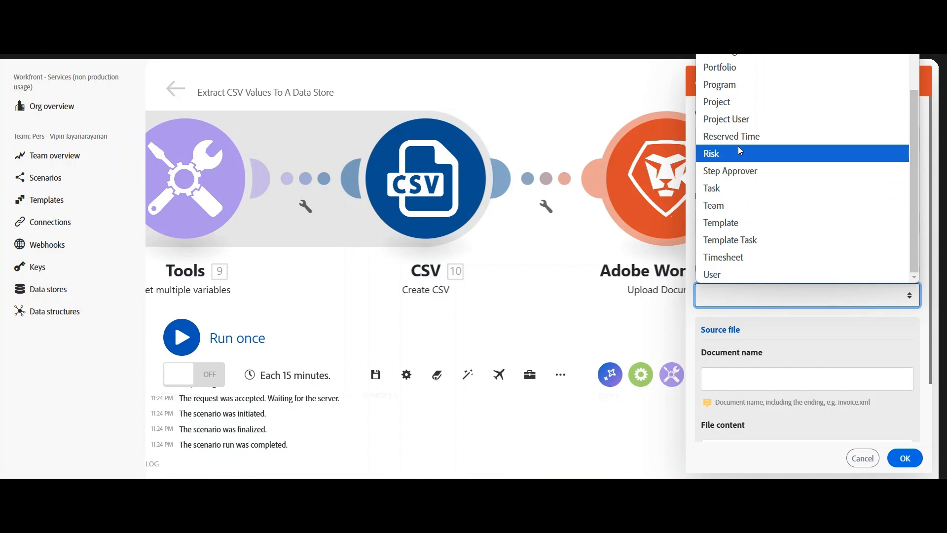
left_click(738, 108)
scroll(774, 311, "down", 3)
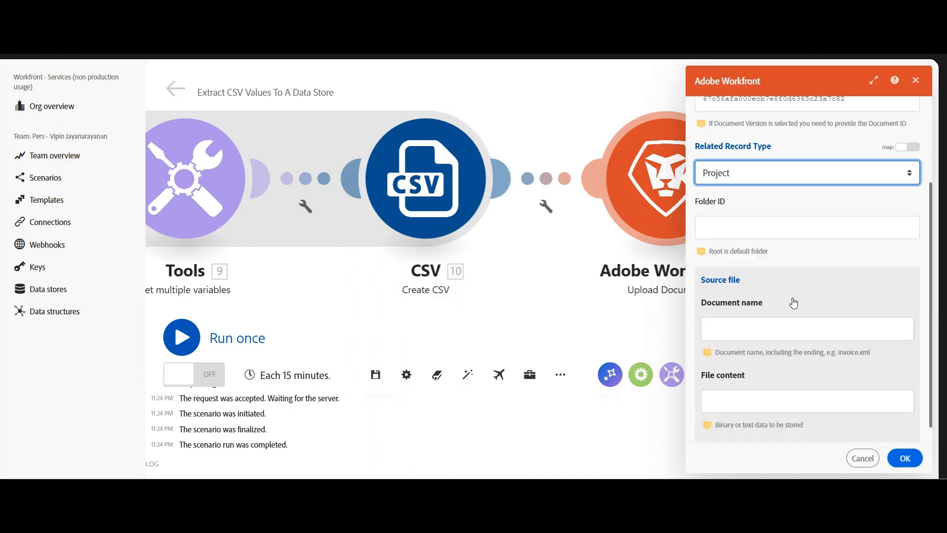
Name the document dropdownValues.csv with the CSV module's text as file content, confirm the module and save the scenario.
left_click(786, 332)
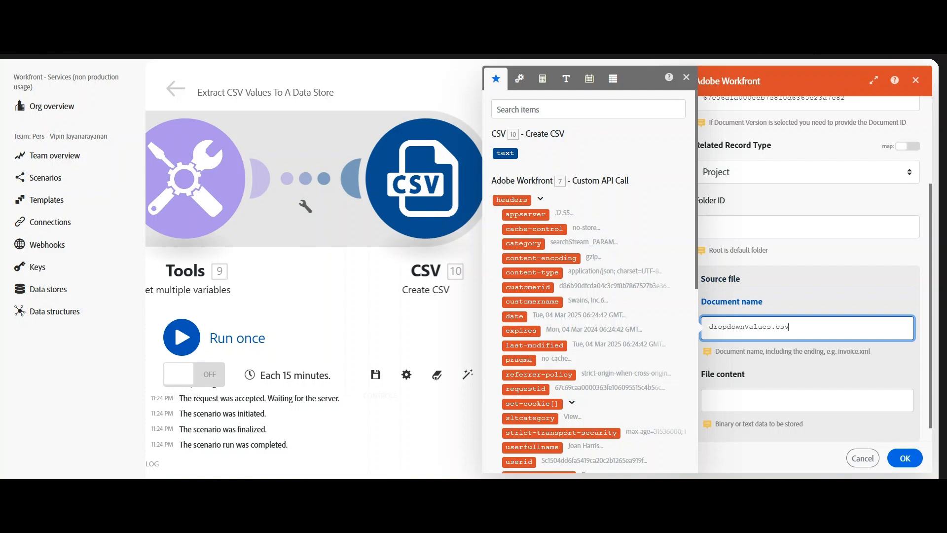
left_click(872, 398)
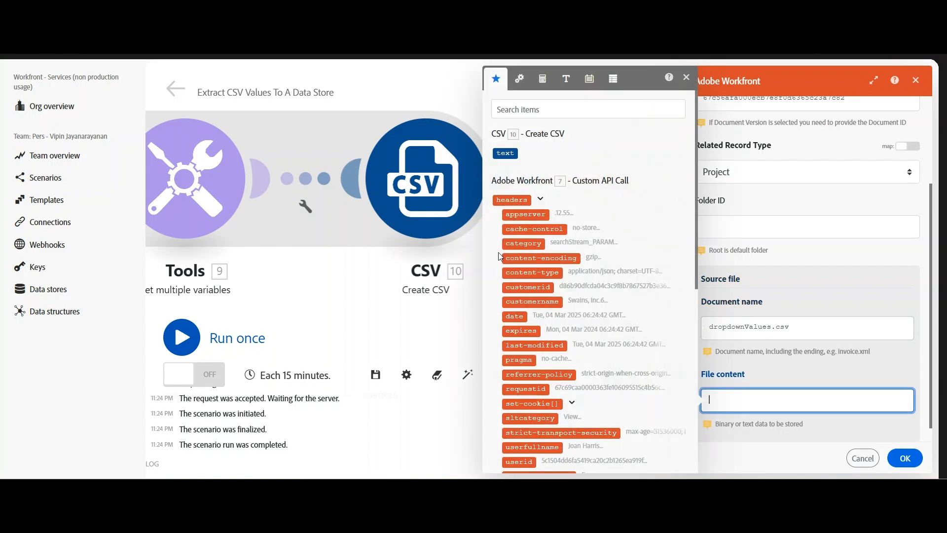
left_click(505, 153)
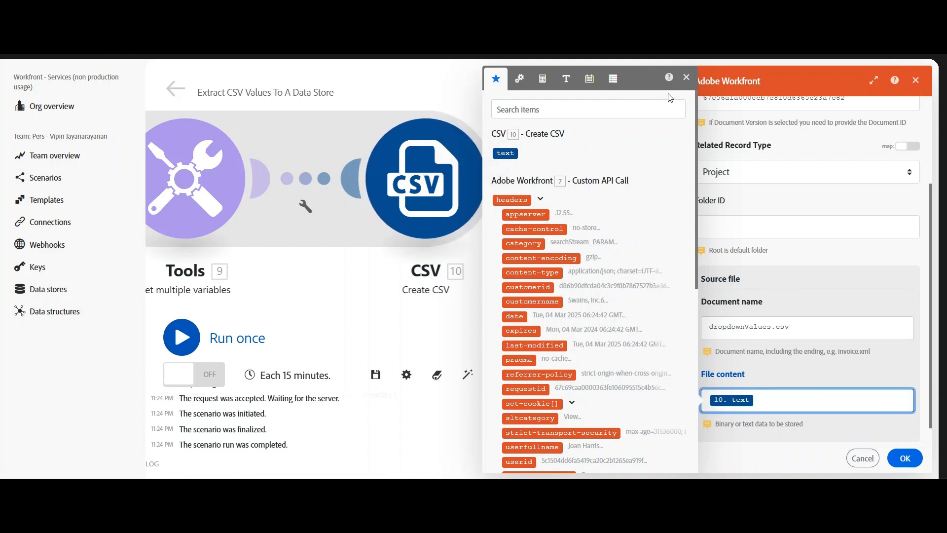
left_click(685, 78)
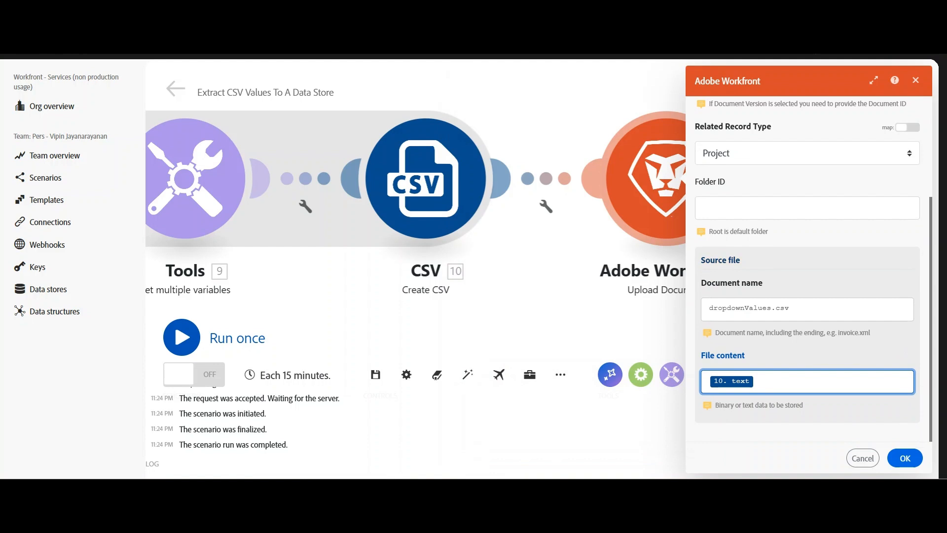
left_click(907, 460)
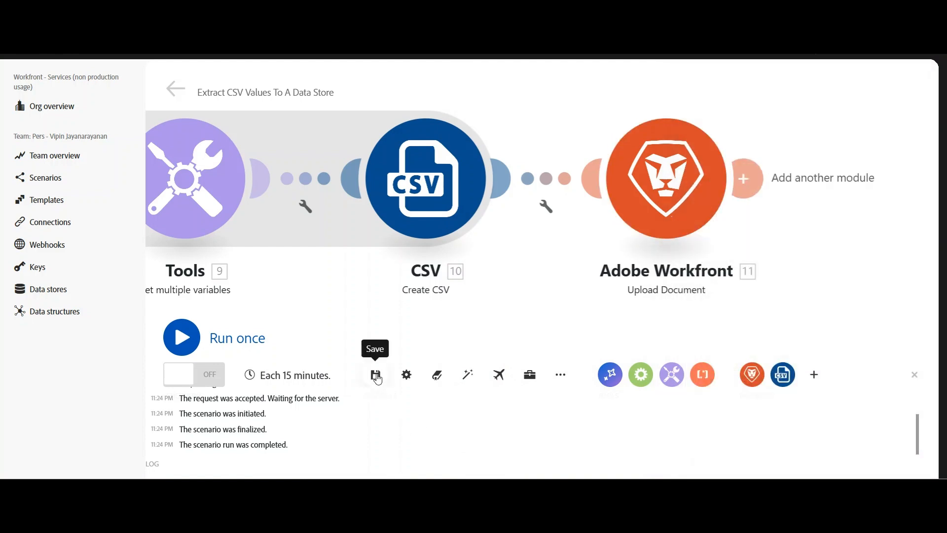
left_click(375, 374)
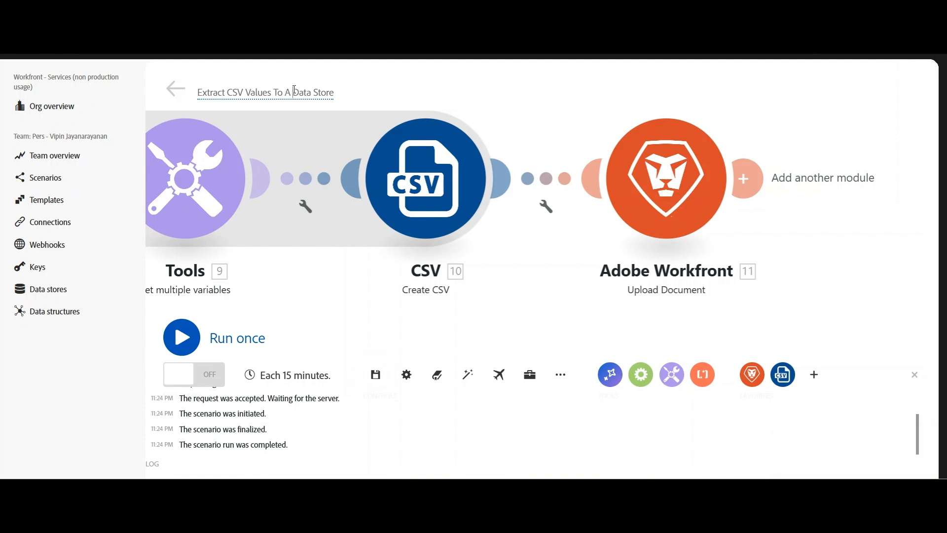
Rename the scenario, replacing its title with Extract Dropdown v.
left_click_drag(294, 91, 375, 95)
left_click(226, 92)
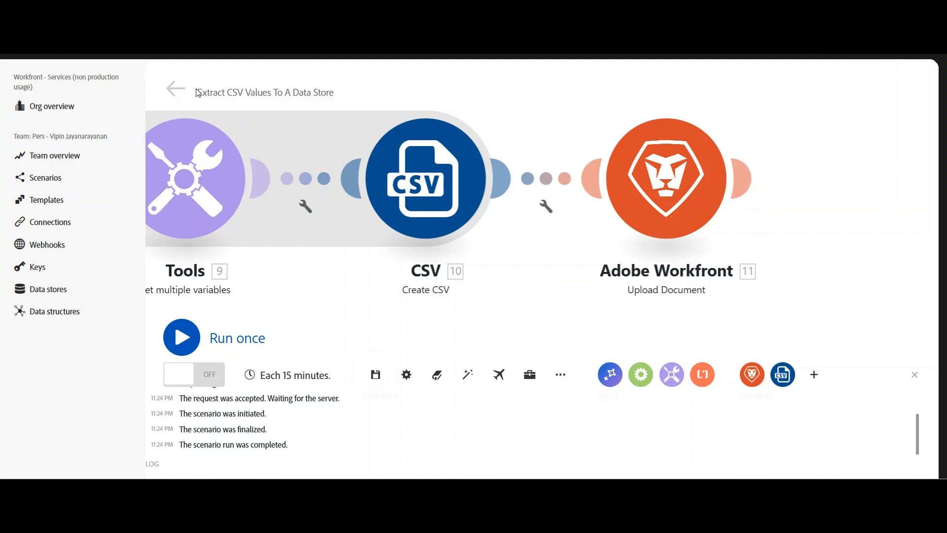
left_click_drag(199, 92, 438, 93)
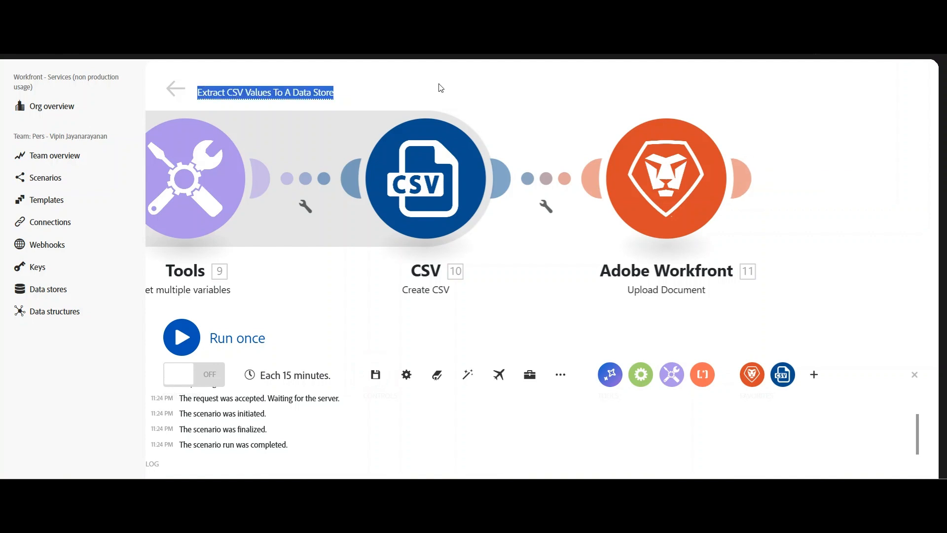
type("Extract Dropd")
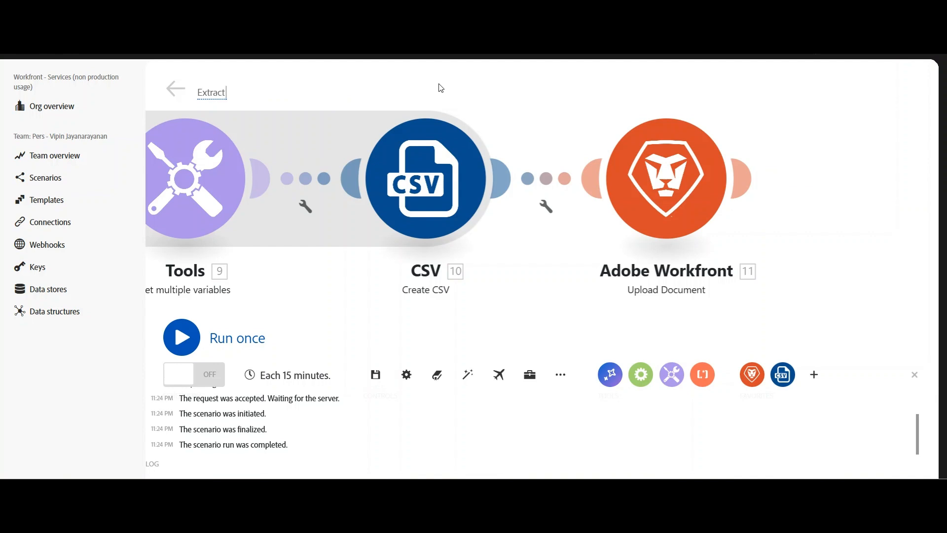
type("own v")
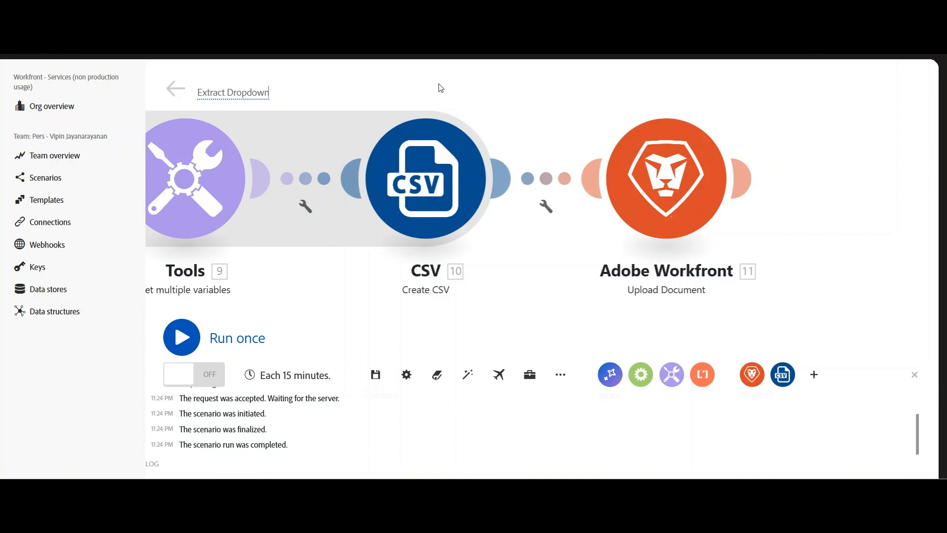